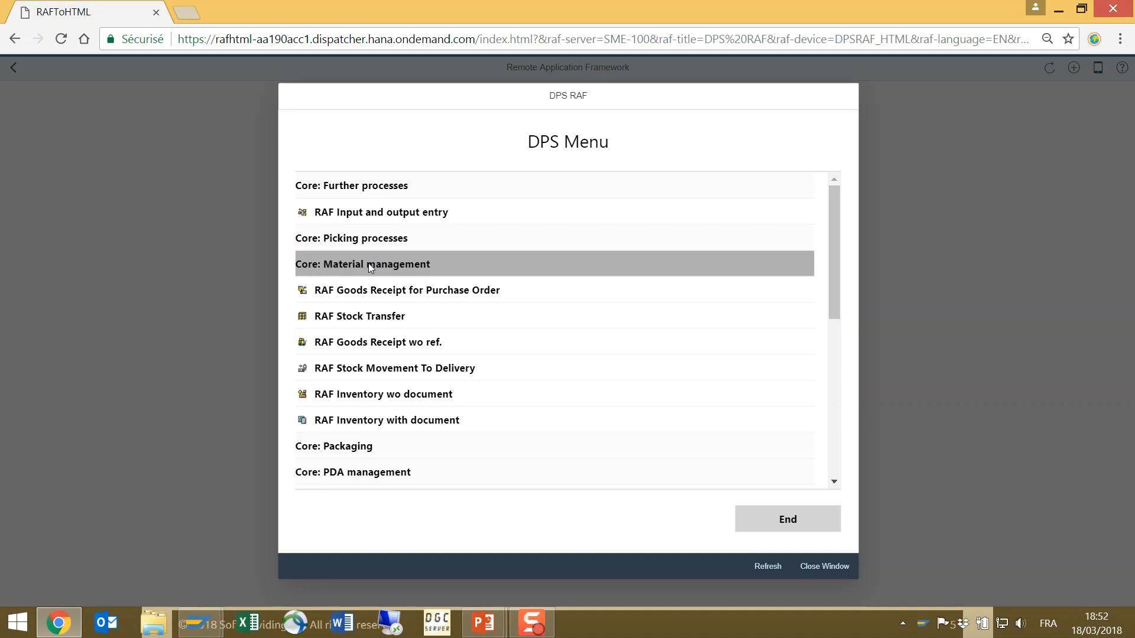
- Open RAF Input and output entry and select the Tenderloin packed order in the Further Processing Order Selection
click(372, 211)
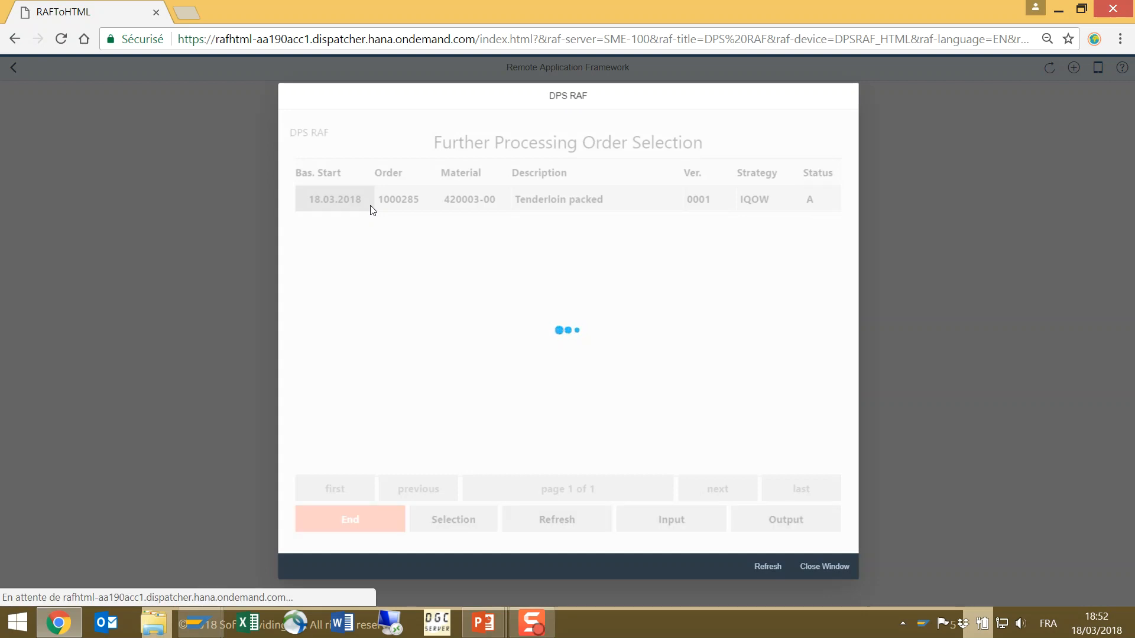
click(372, 210)
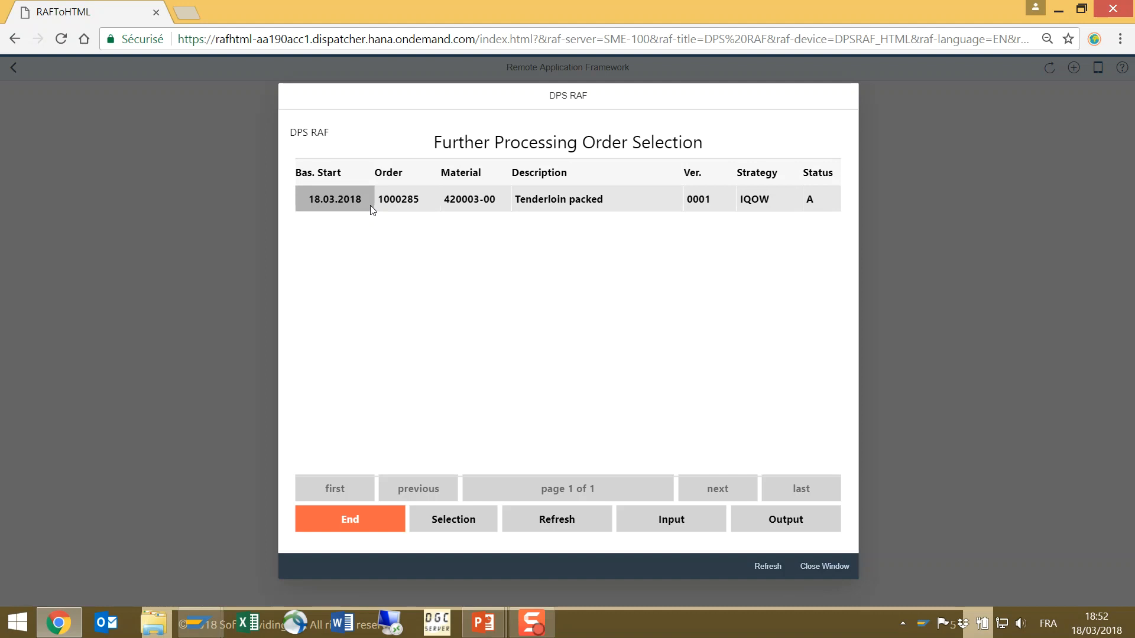
click(370, 205)
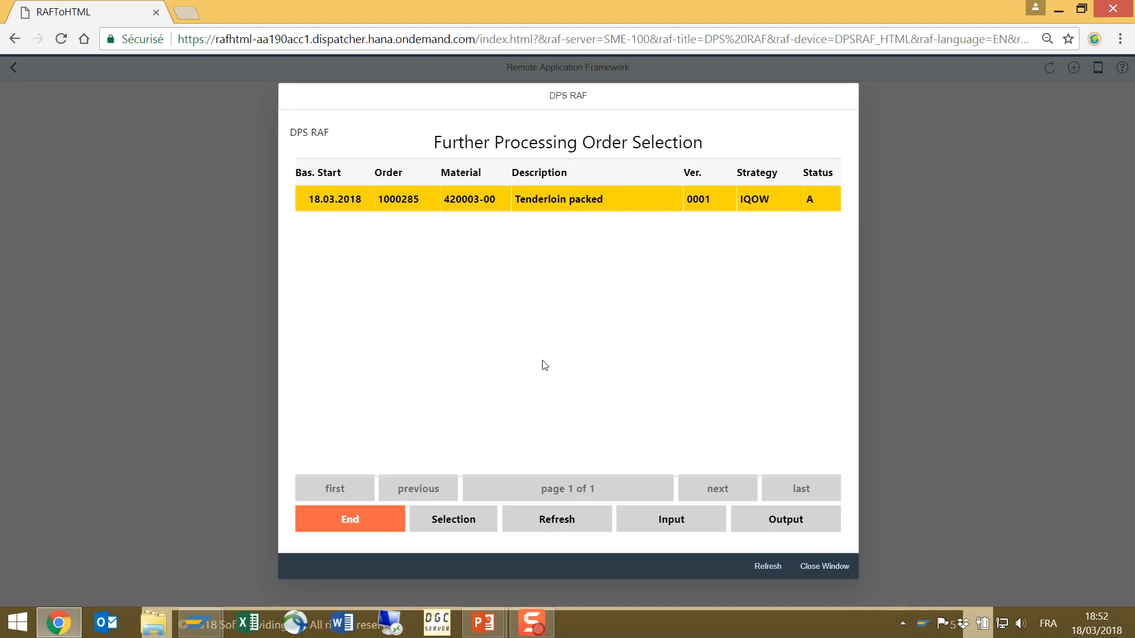
- Switch to SAP Easy Access and open the DPS Workbench
mouse_move(197, 634)
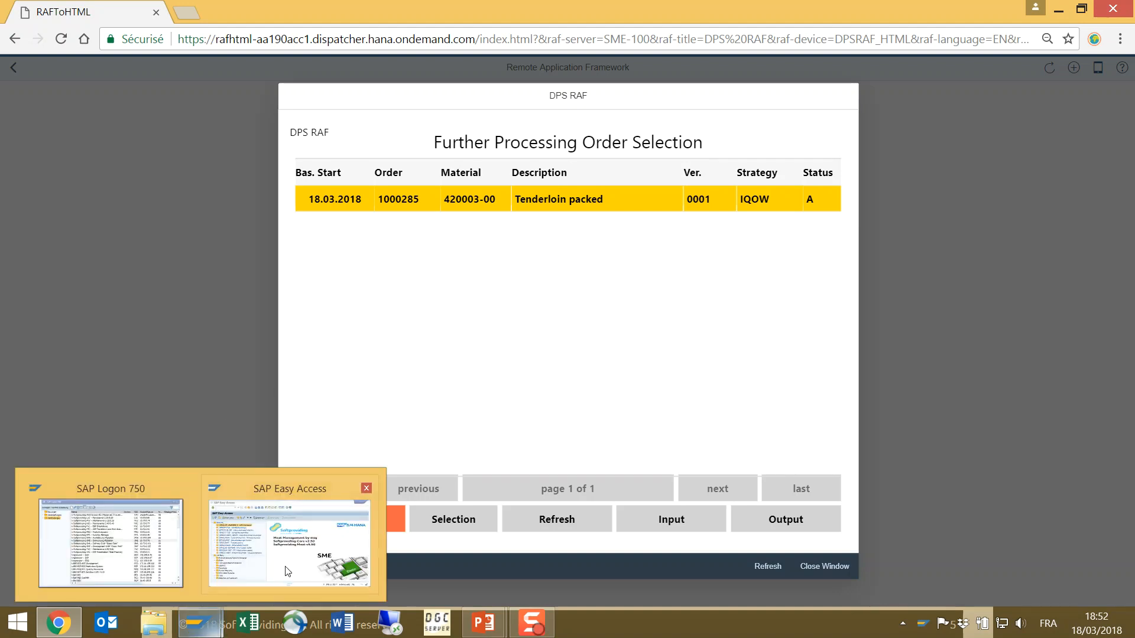
click(289, 542)
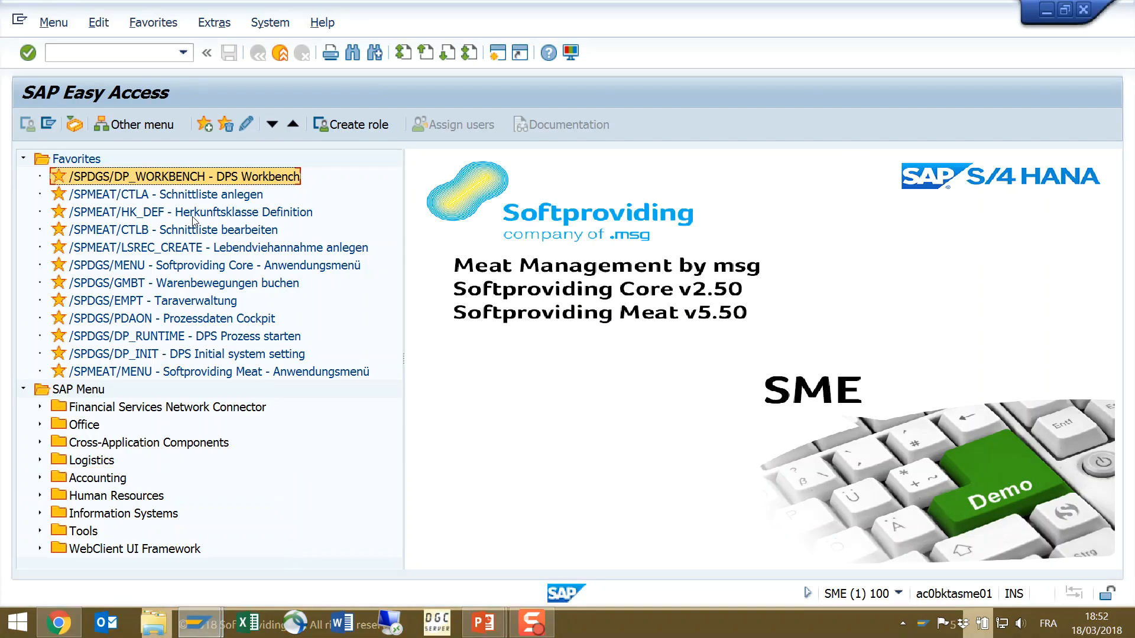
double_click(184, 177)
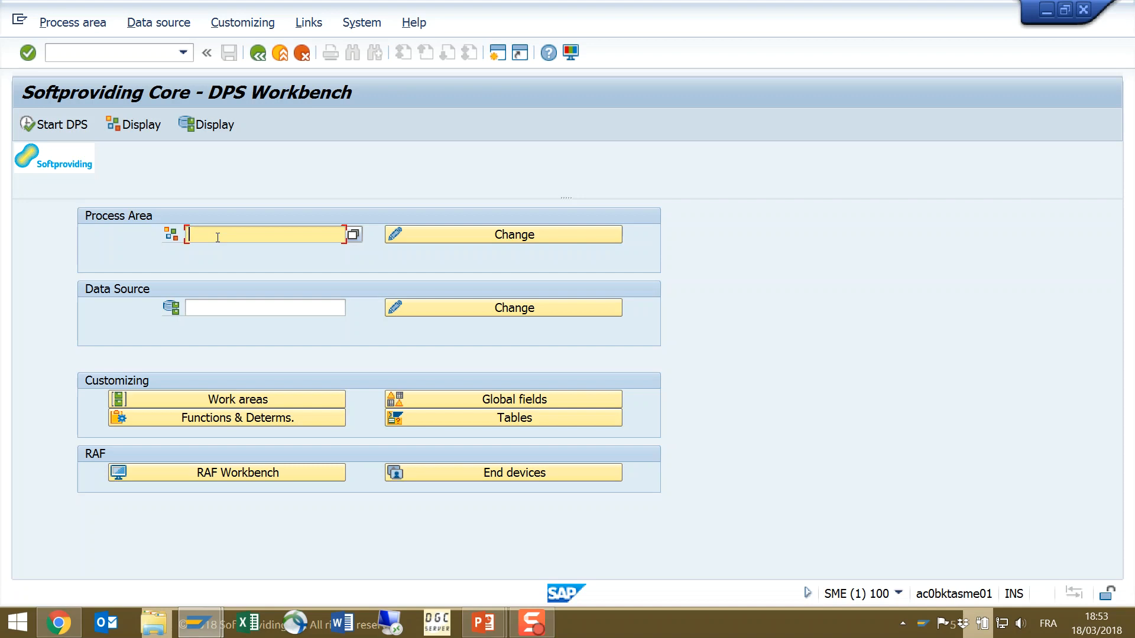
- Copy process area /SPDGS/FP to Z_FP_VIDEO named "Production order entry Video", accepting the proposed external process areas
text(/)
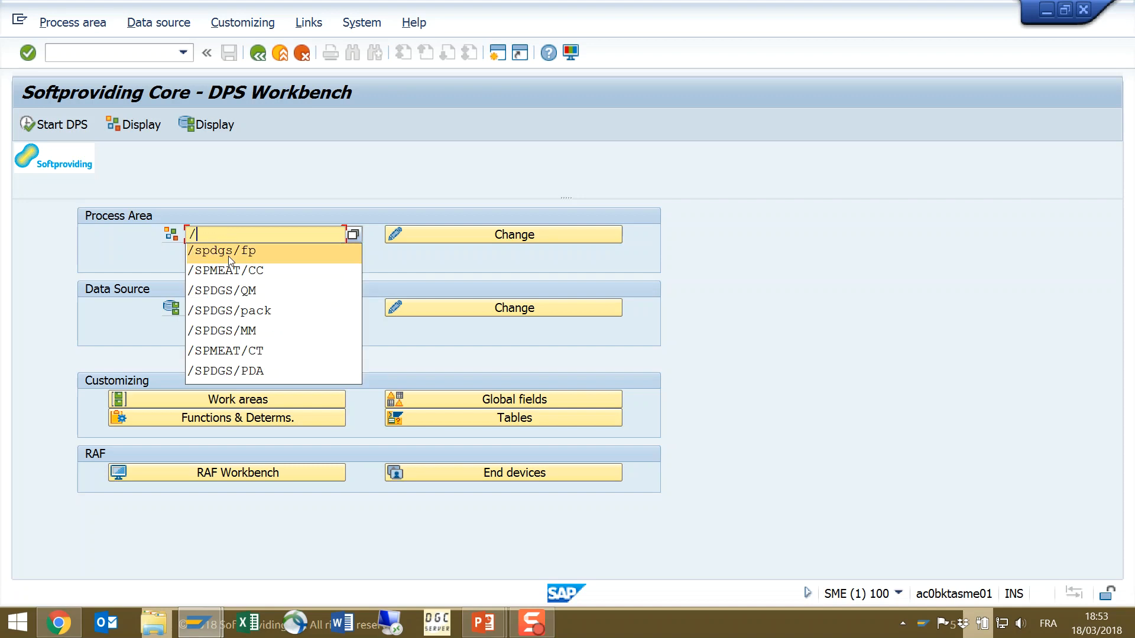
click(229, 255)
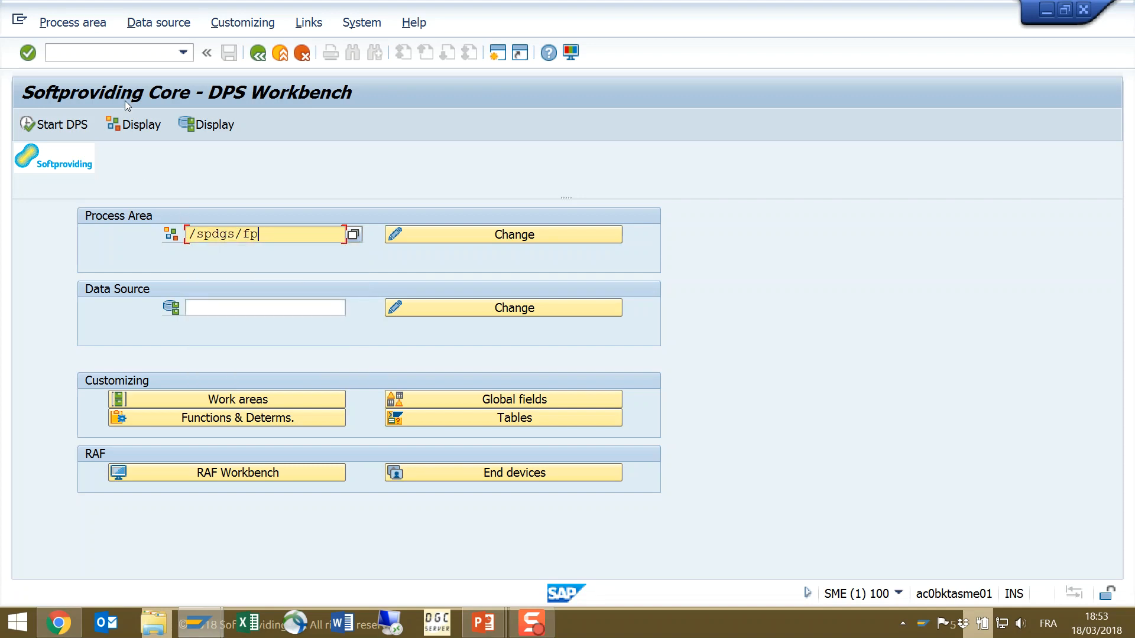
click(96, 26)
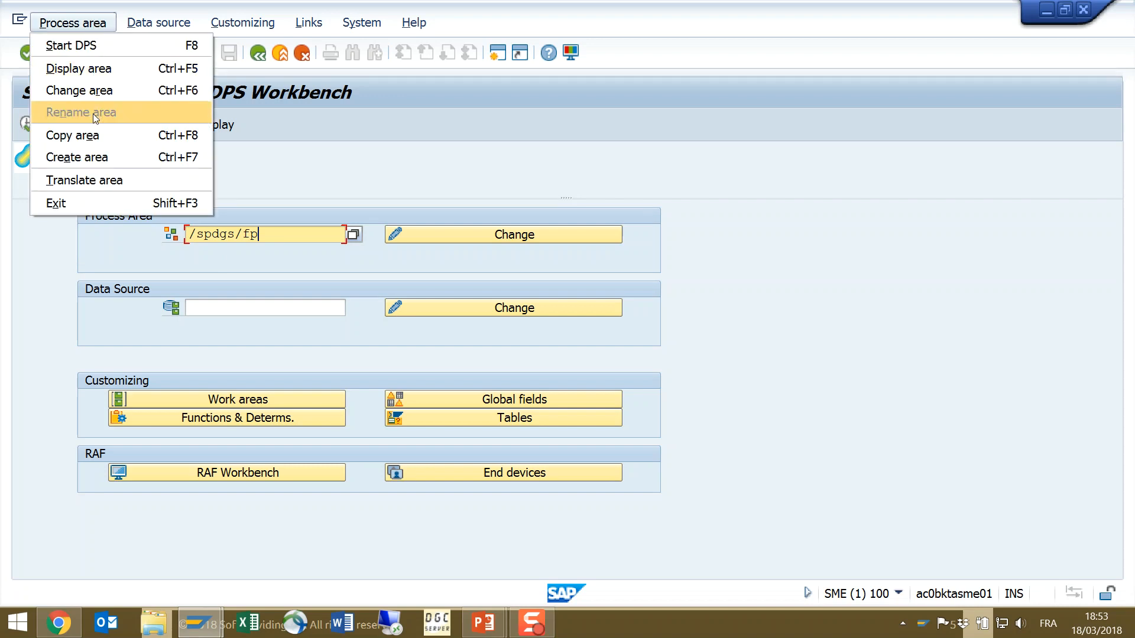
click(99, 137)
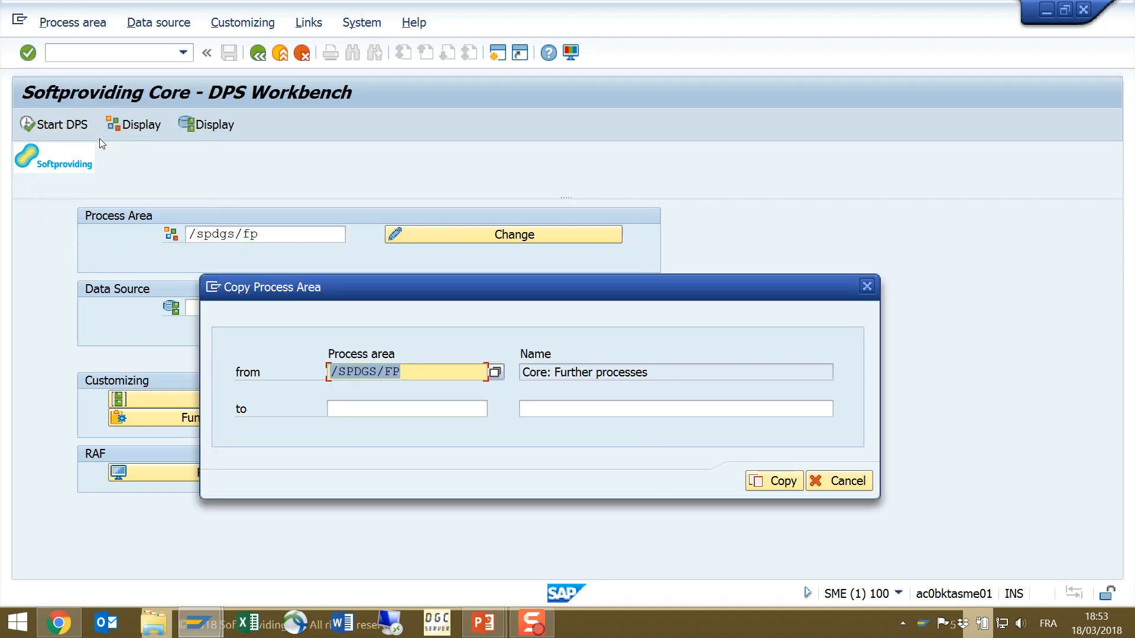
click(361, 412)
text(Z)
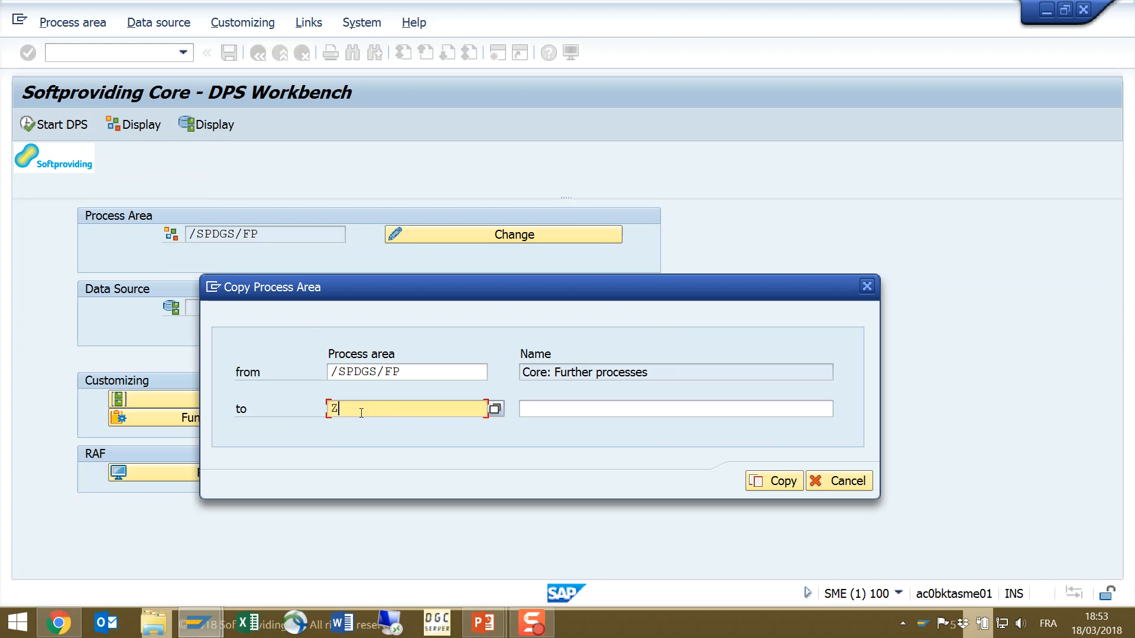
text(_FP)
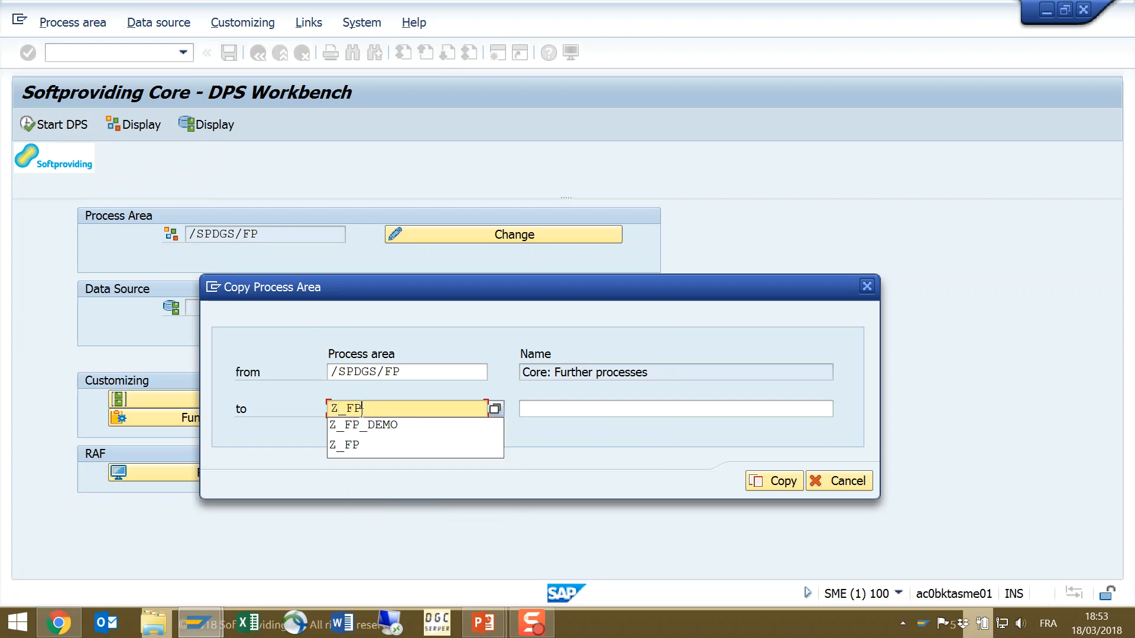
text(_VIDEO)
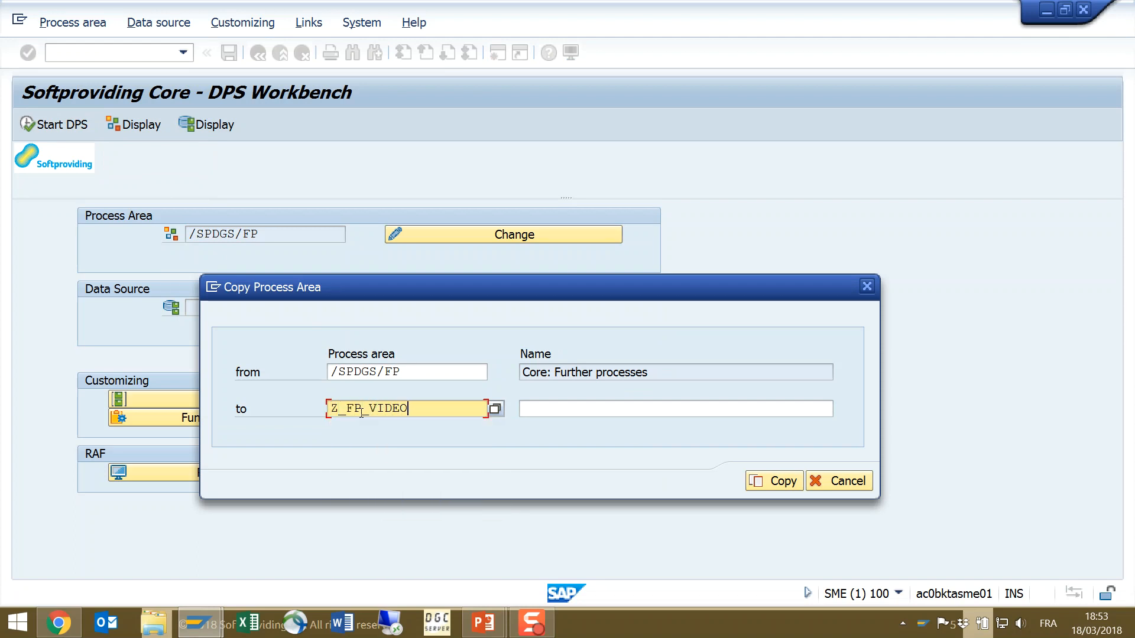
key(Tab)
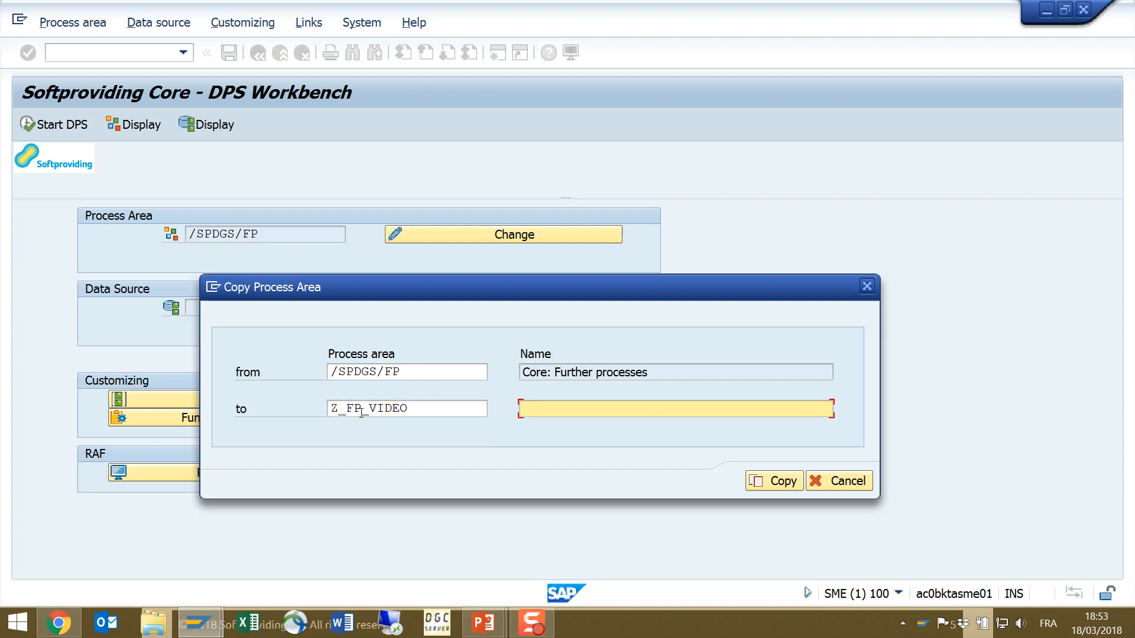
text(Production order entry Video)
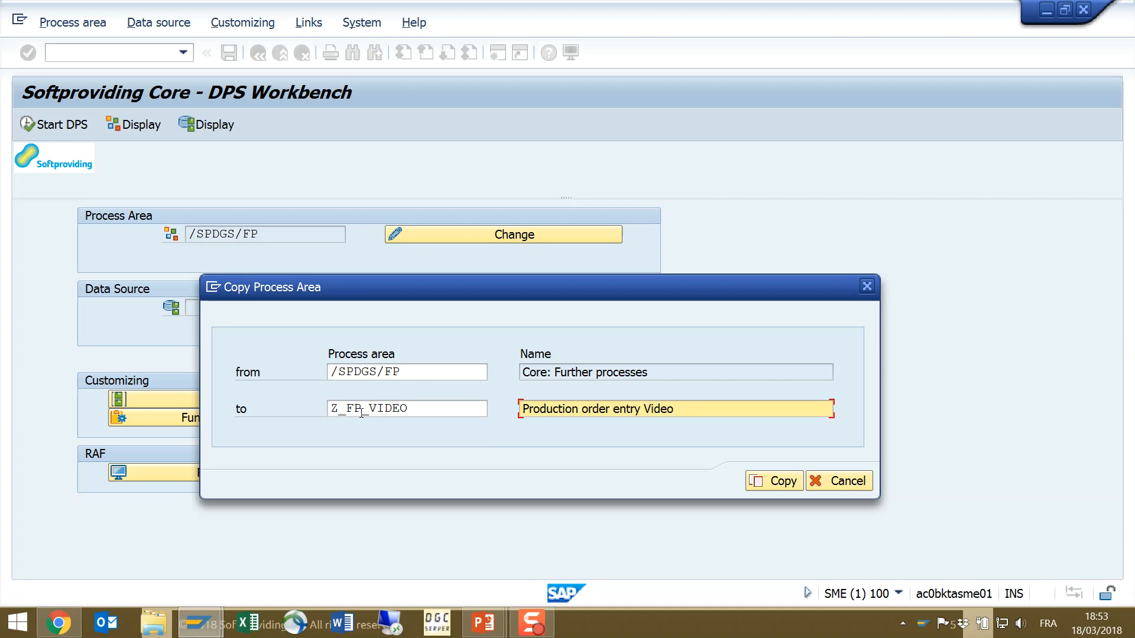
click(791, 480)
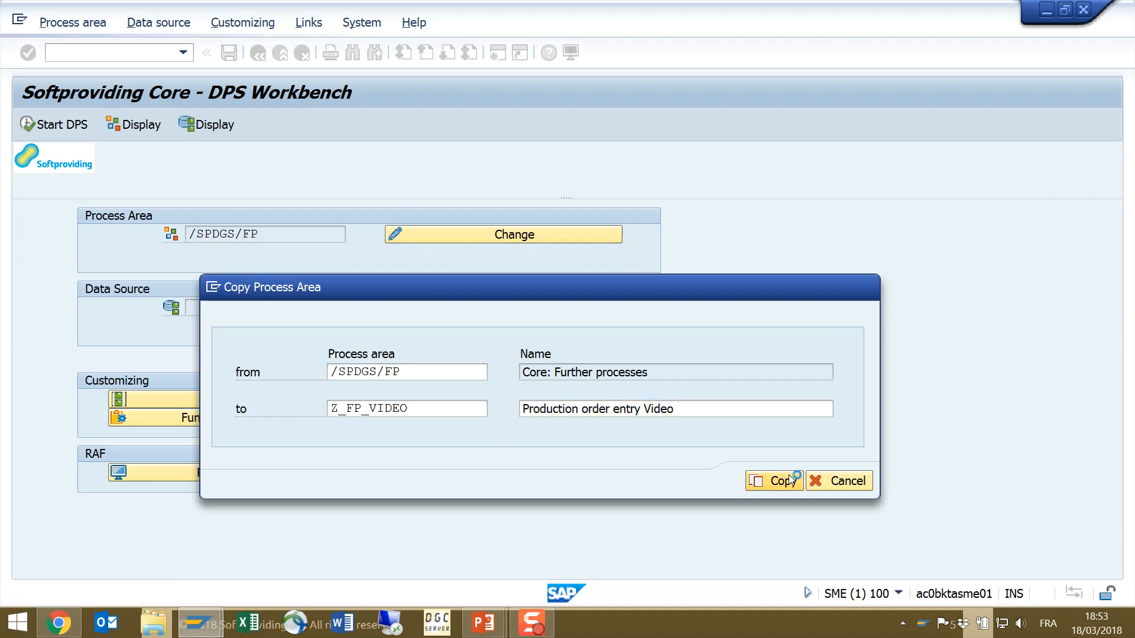
click(390, 298)
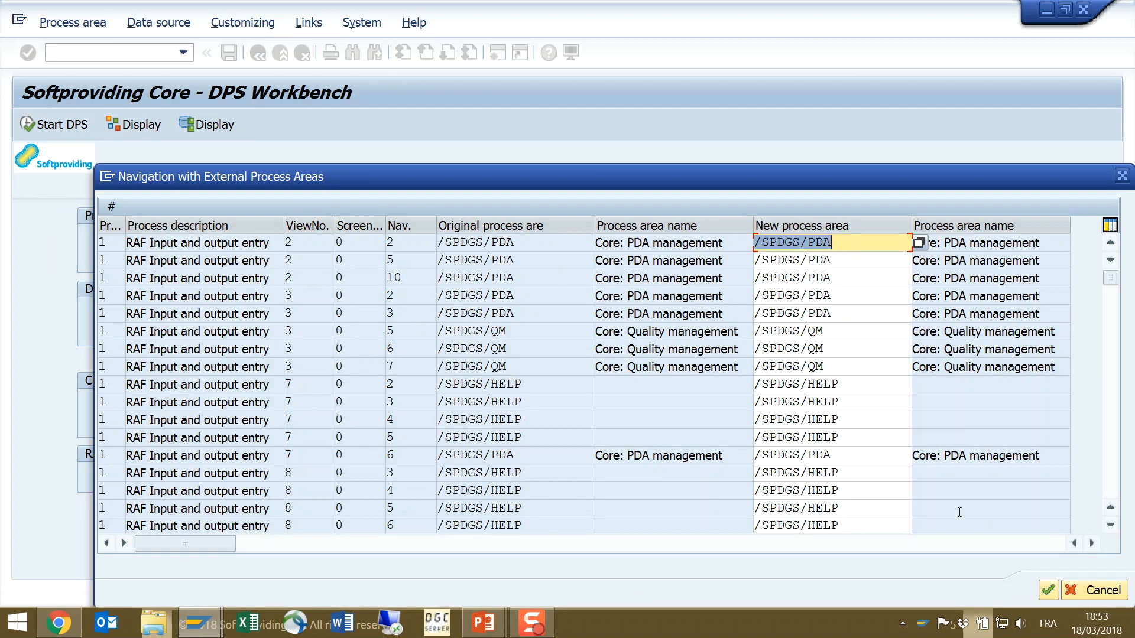
click(1048, 591)
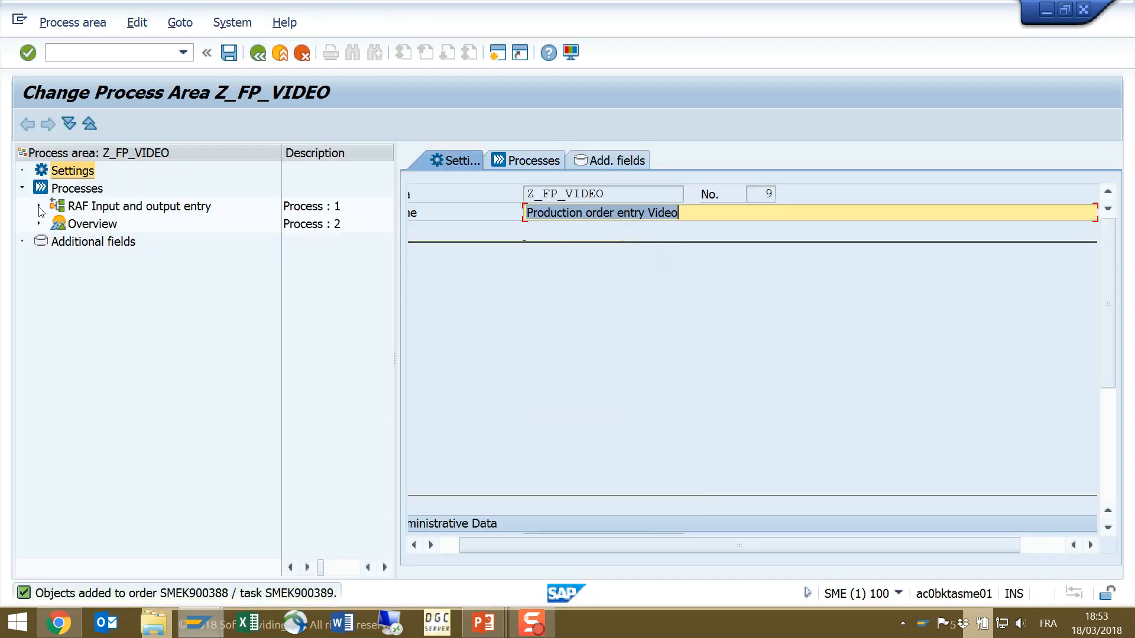
- Activate the Further Processing Order Selection view of the RAF Input and output entry process
click(39, 206)
click(55, 241)
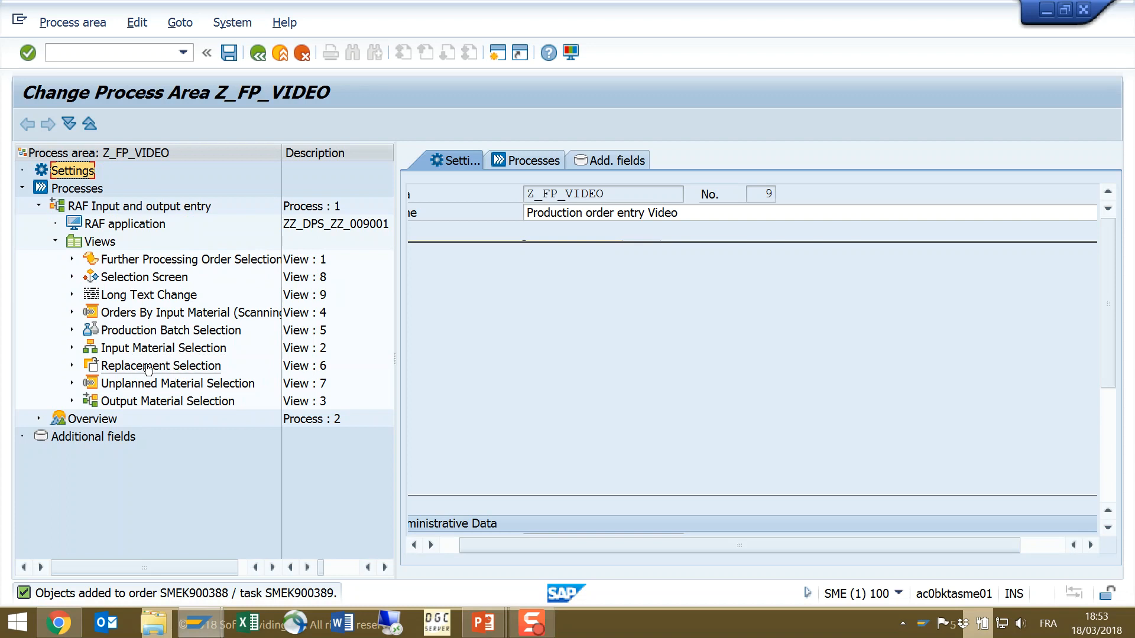
click(72, 260)
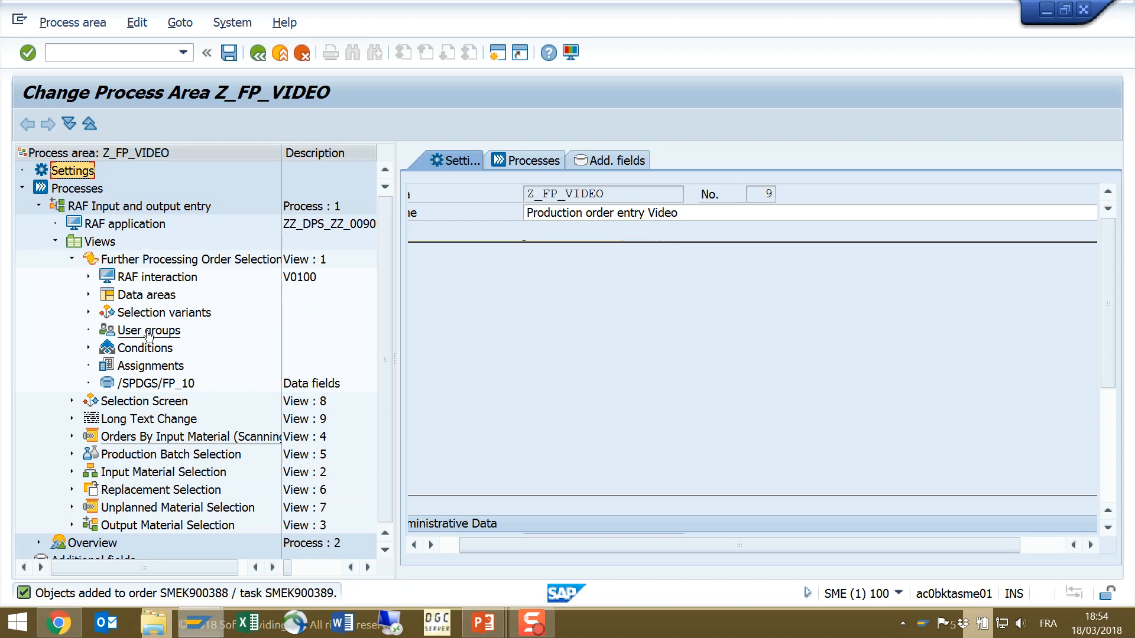
click(157, 260)
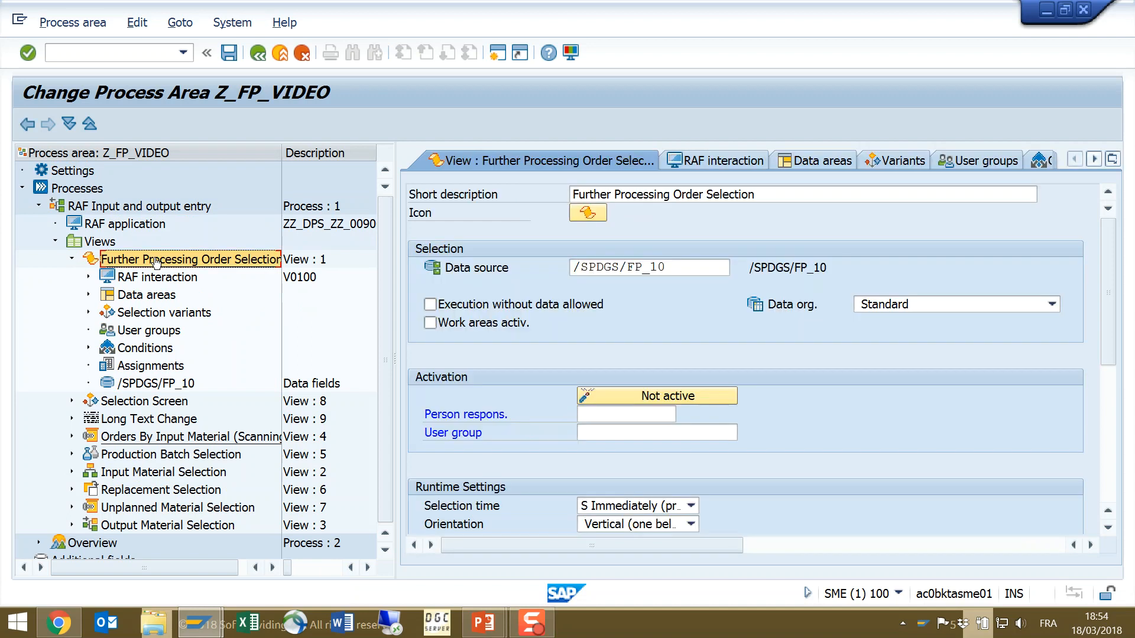
click(682, 396)
click(682, 396)
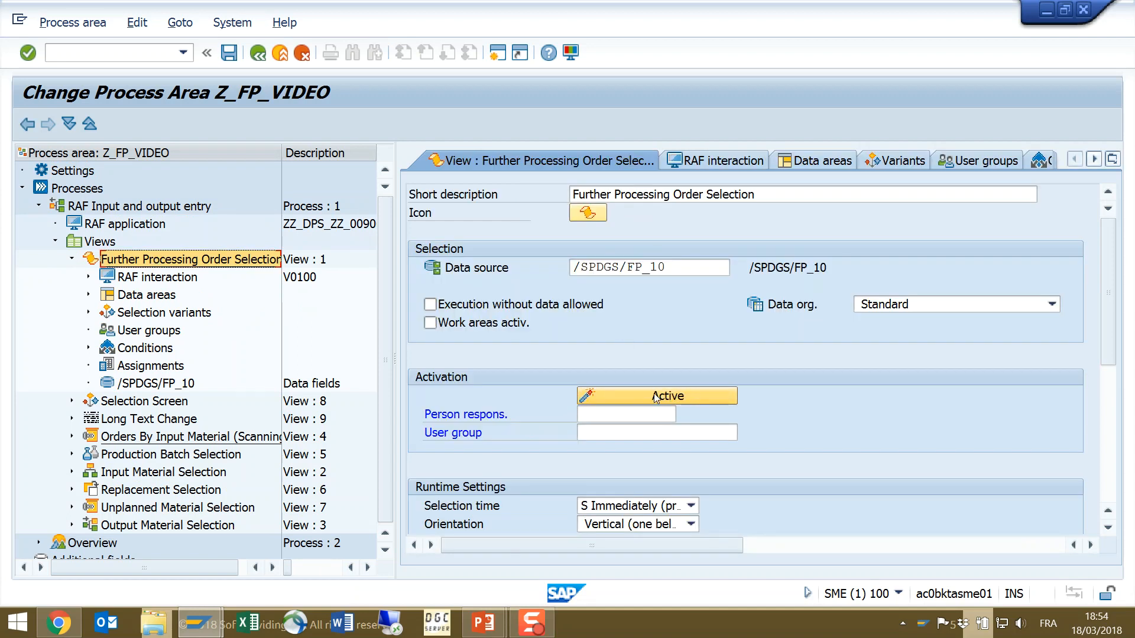
- Assign user group DPS_ALL to the Further Processing Order Selection view and grant it change access to the Selection variant
click(149, 330)
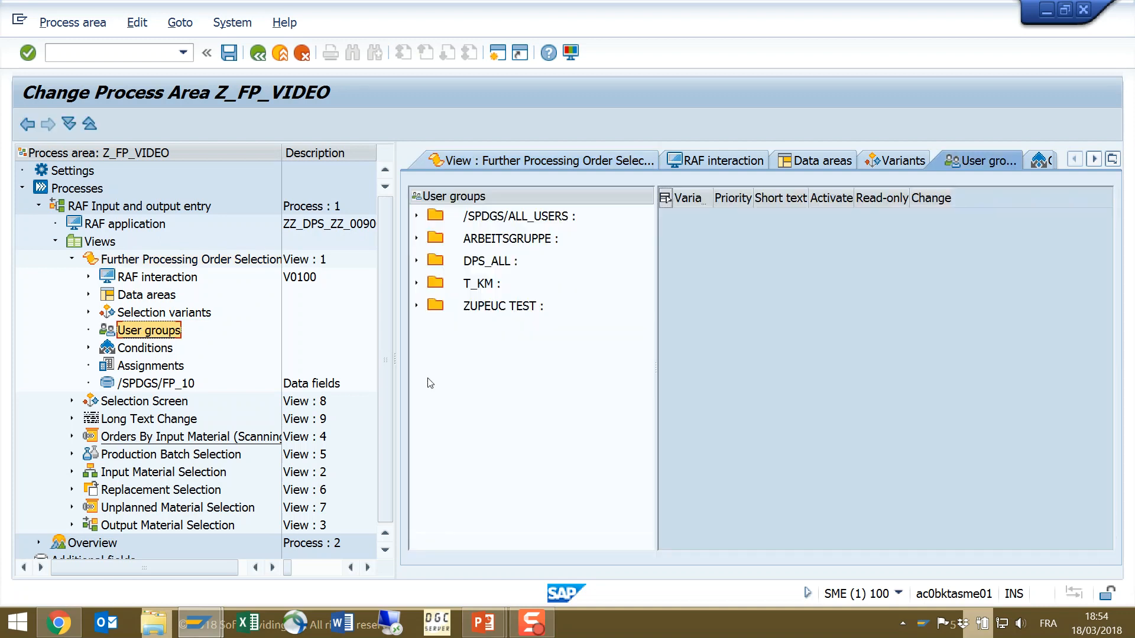
drag(657, 325, 770, 336)
click(690, 260)
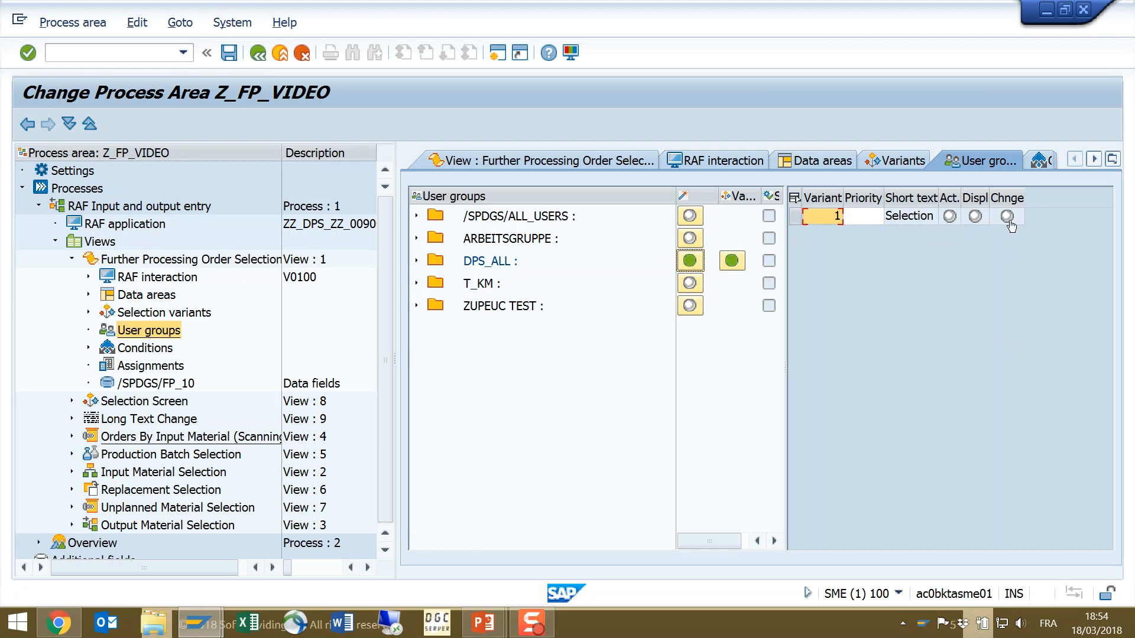
click(1008, 216)
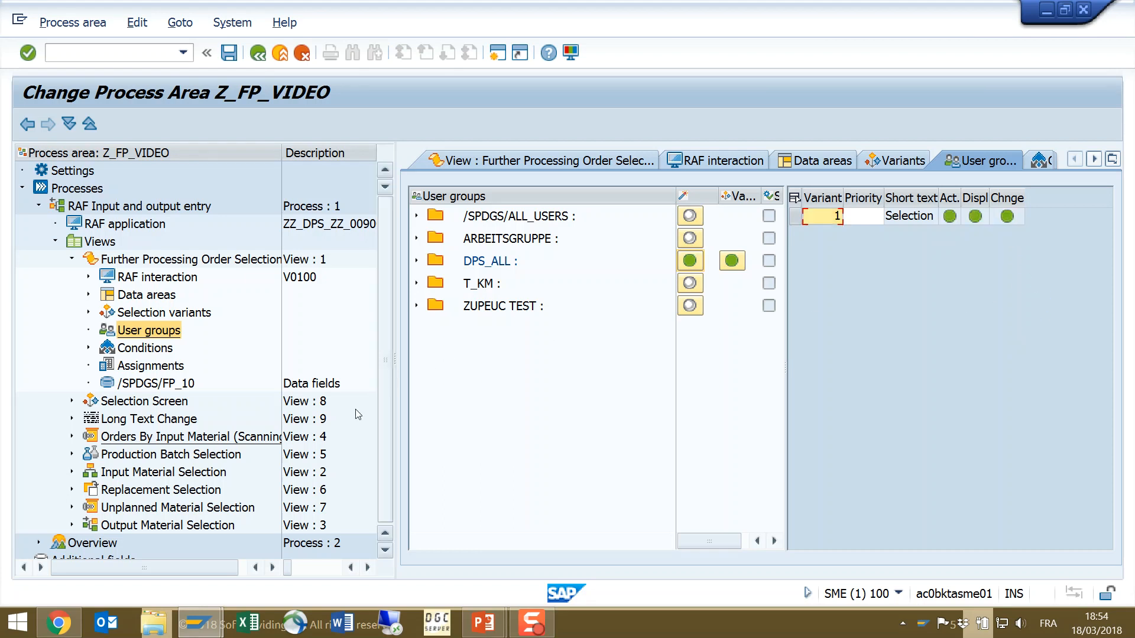
- Activate the Output Material Selection view
click(71, 525)
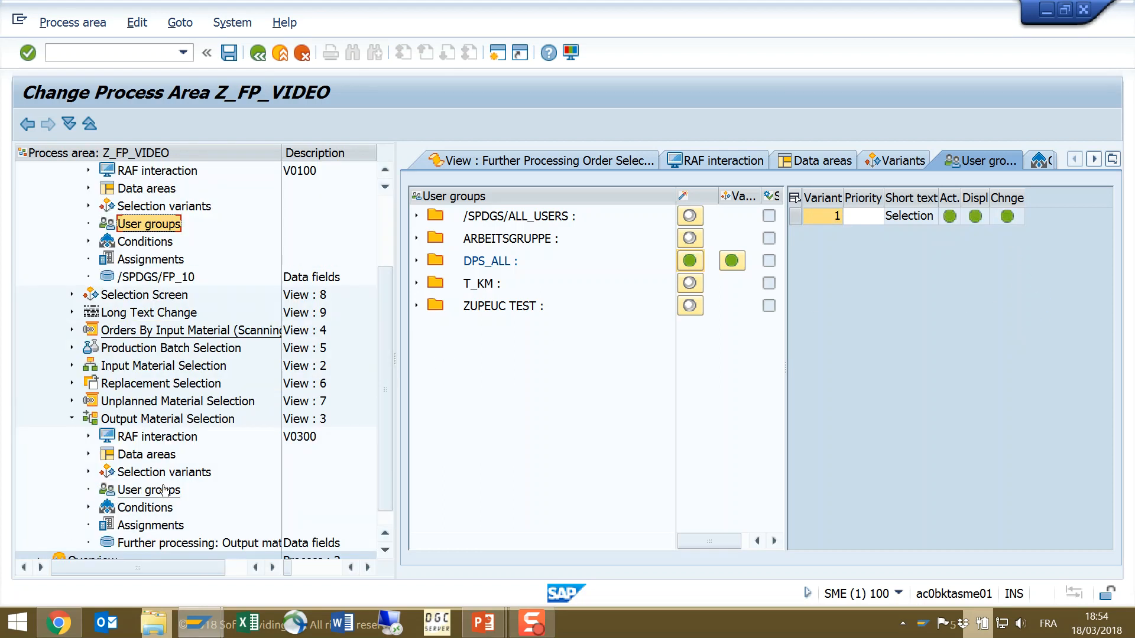
click(137, 420)
click(655, 403)
click(653, 402)
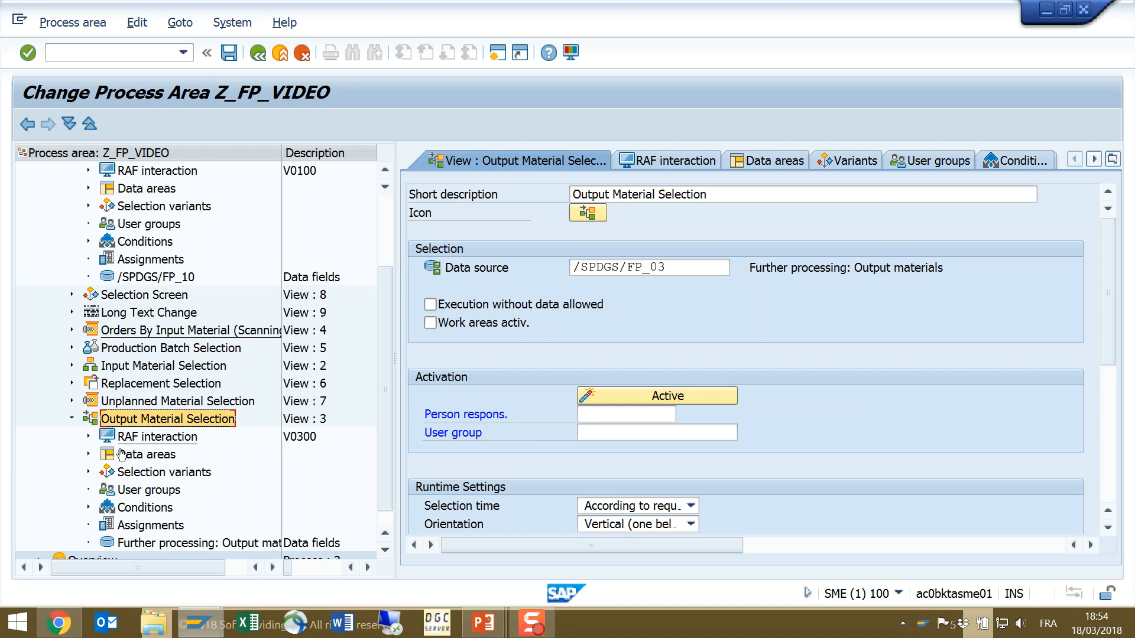
- Assign user group DPS_ALL to the Output Material Selection view and grant it change access to the Order variant
click(125, 491)
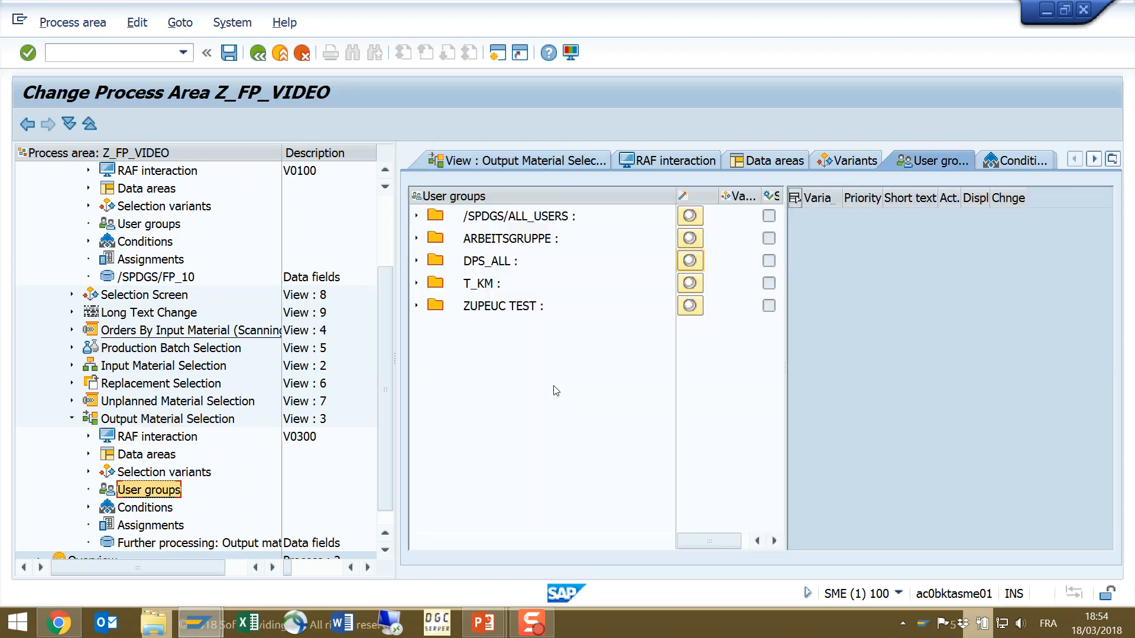
click(695, 265)
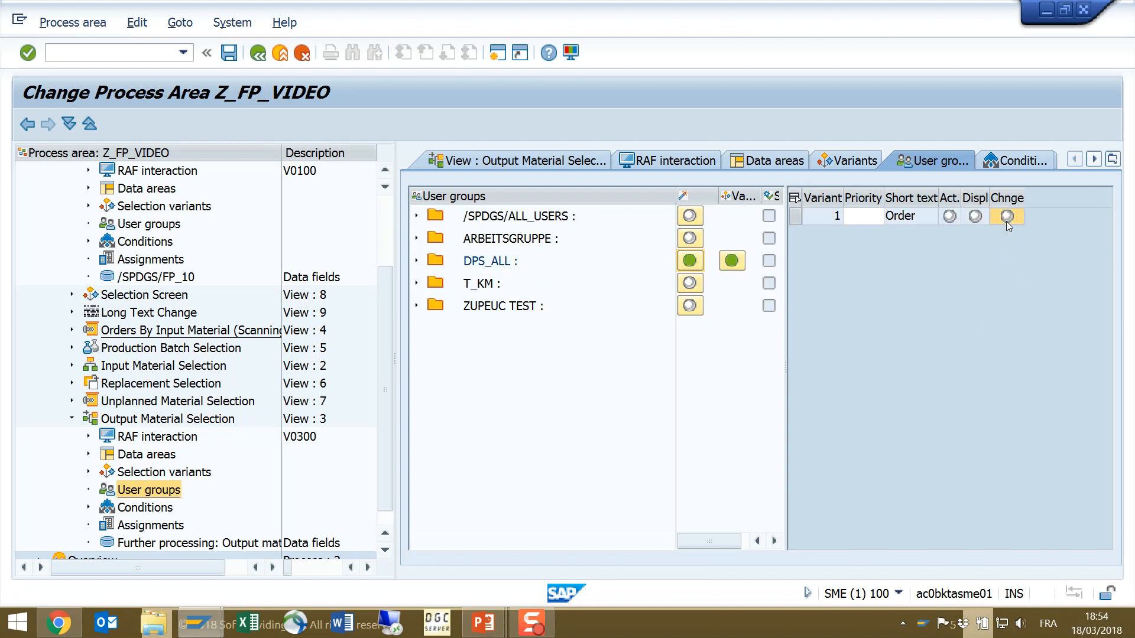
scroll(385, 292, up, 3)
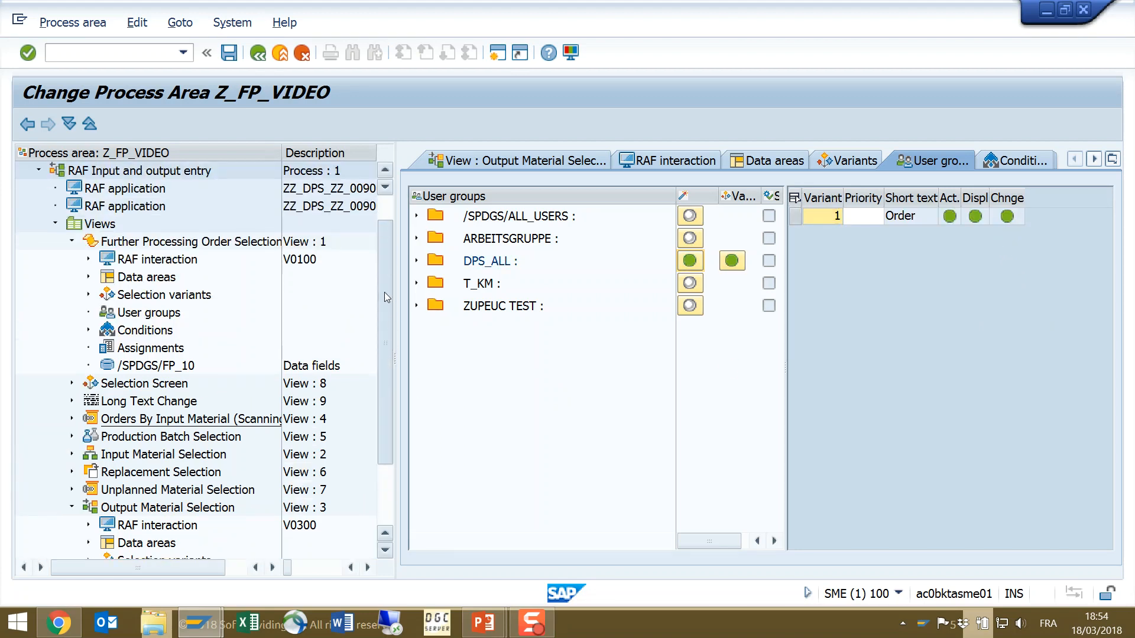
- Activate the Seq. number order field (AFKO, CY_SEQNR) in the /SPDGS/FP_10 data fields of Further Processing Order Selection
click(164, 367)
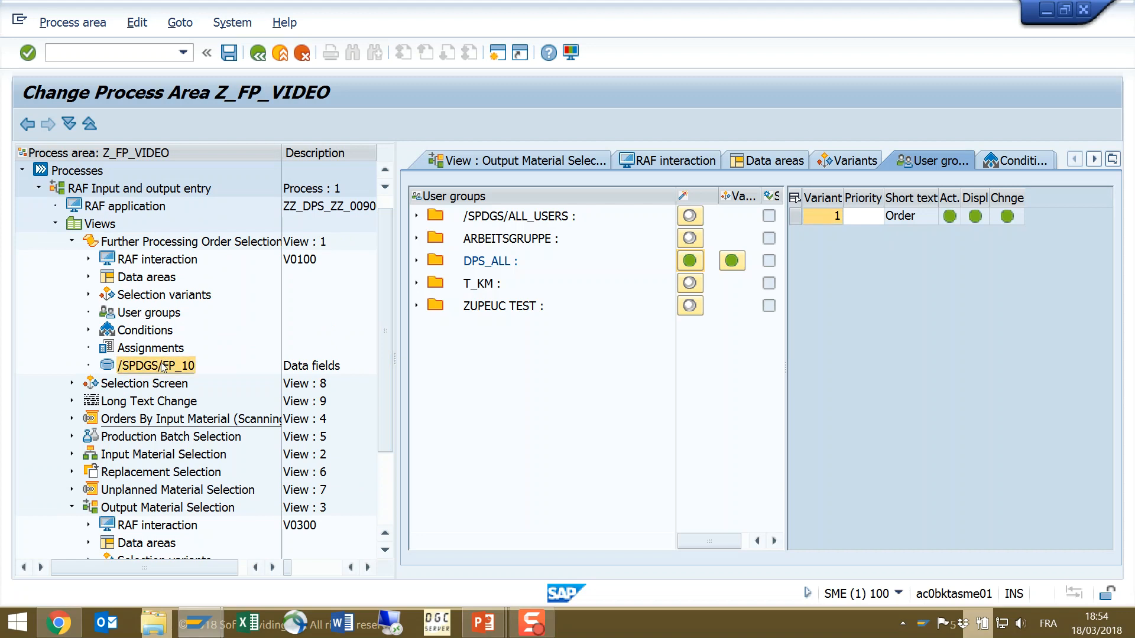
click(1107, 450)
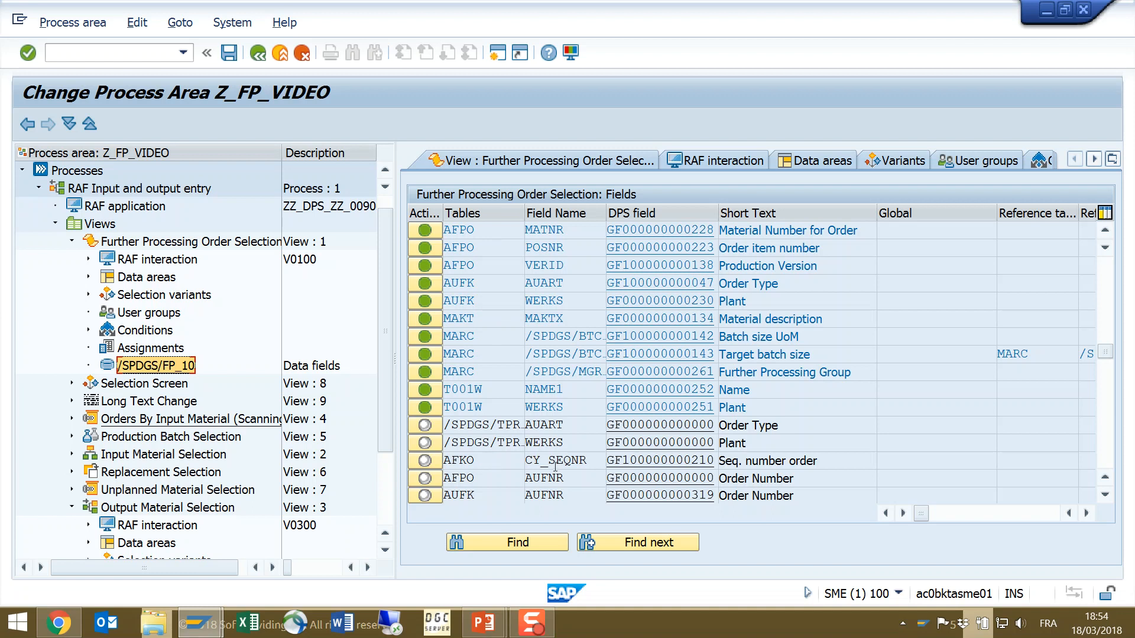
click(434, 465)
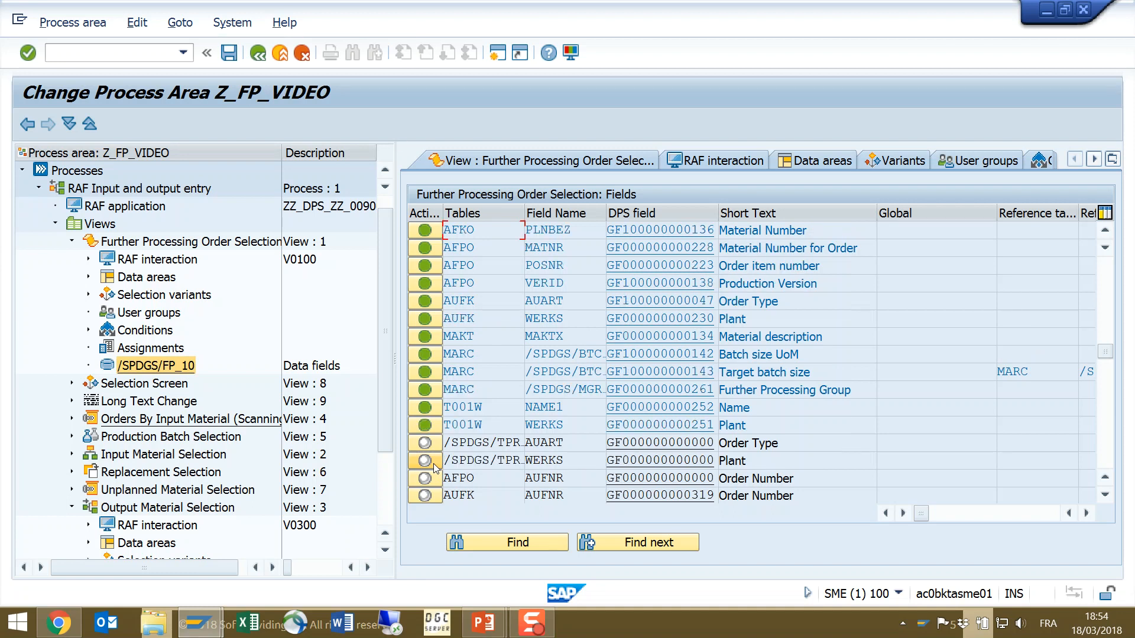
- Set the Seq. number order field (AFKO, CY_SEQNR) to be displayed in the Order data area's layout of Further Processing Order Selection
click(88, 277)
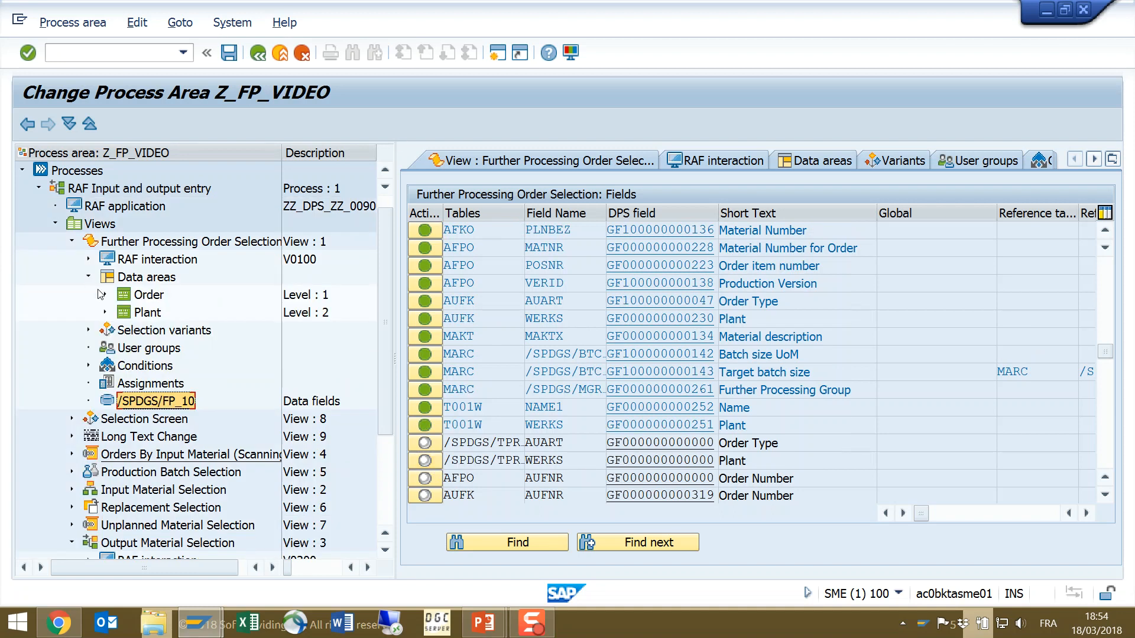
click(104, 296)
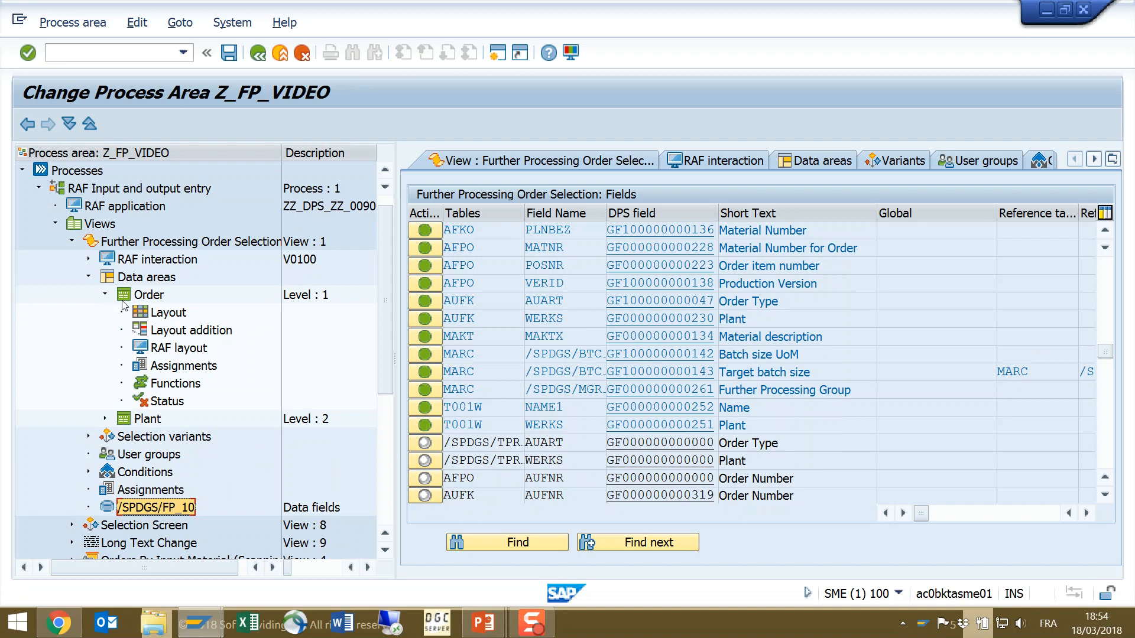
click(168, 316)
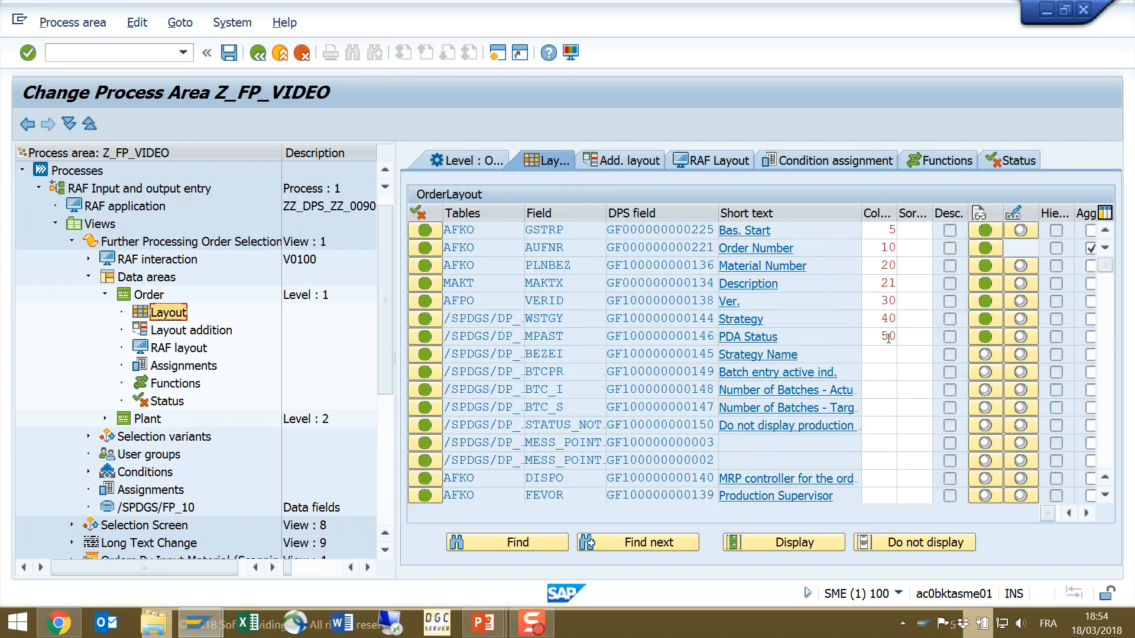
click(1111, 449)
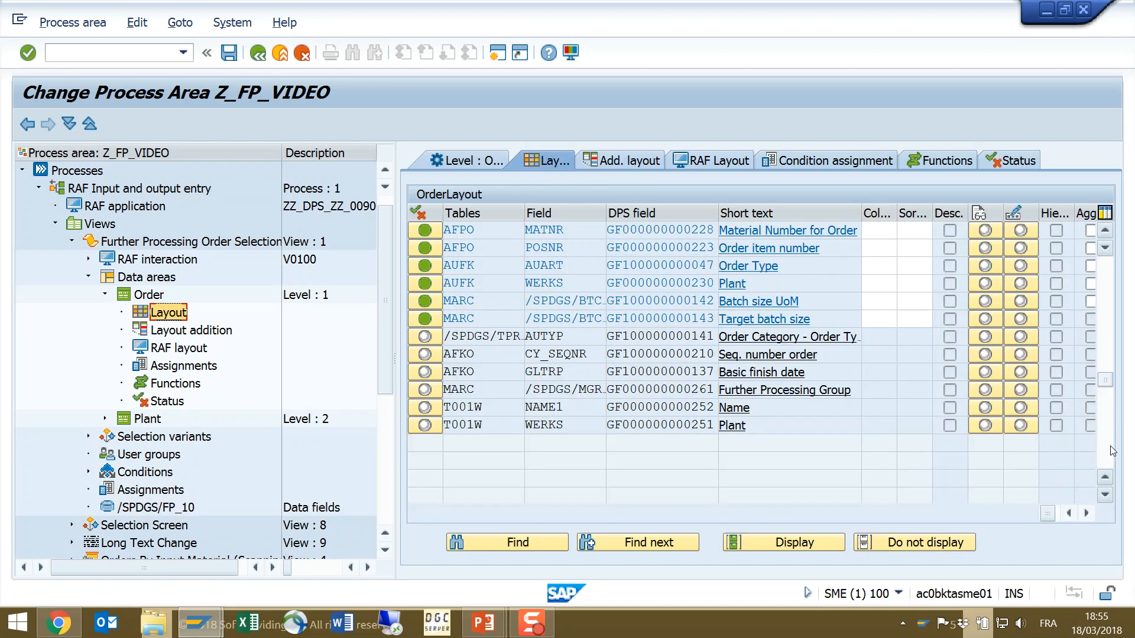
click(993, 356)
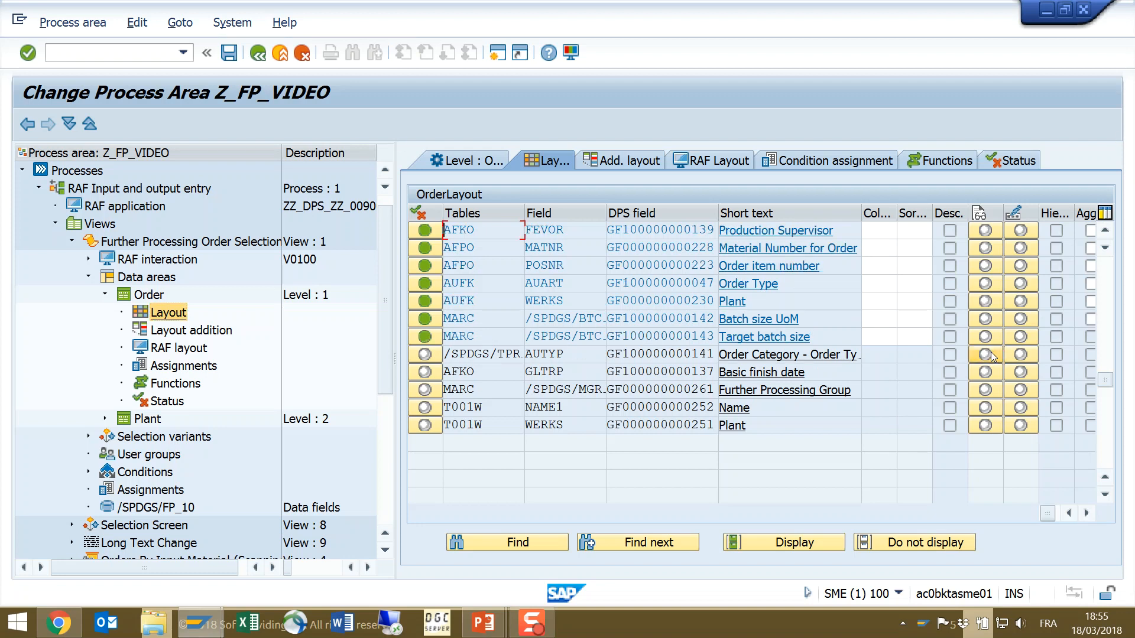
- Activate the function keys, 1. table and extras for the Layout Painter in the Further Processing Order Selection view's RAF interaction V0100
click(162, 260)
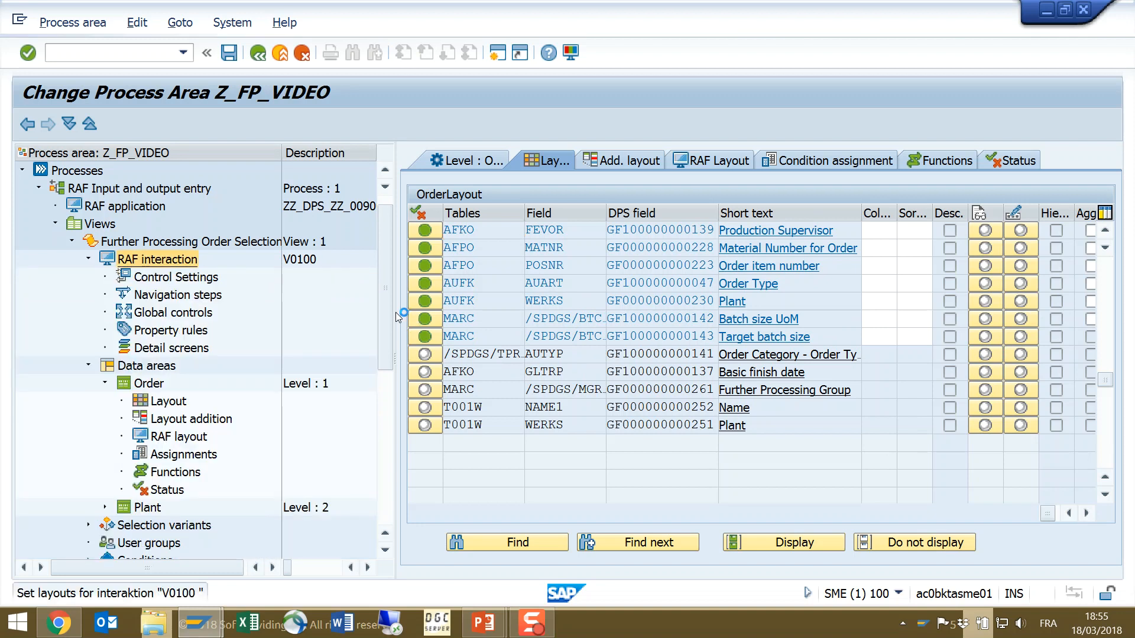
drag(395, 312, 278, 367)
click(349, 524)
click(552, 487)
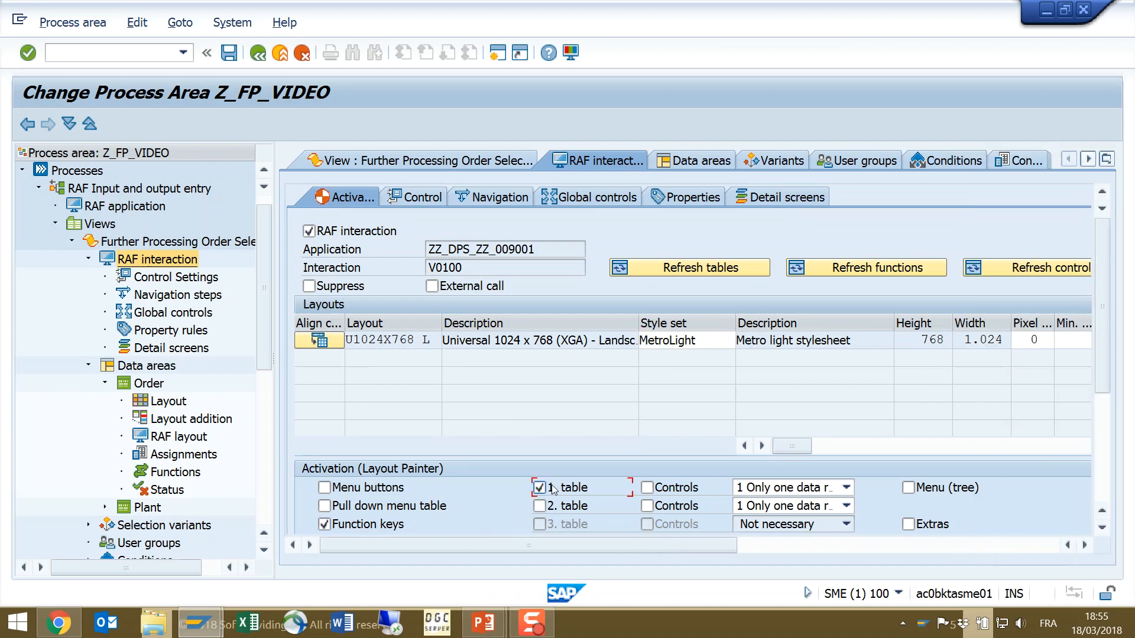
click(922, 526)
- Rebuild the RAF tables of interaction V0100 and acknowledge the transport information
click(705, 267)
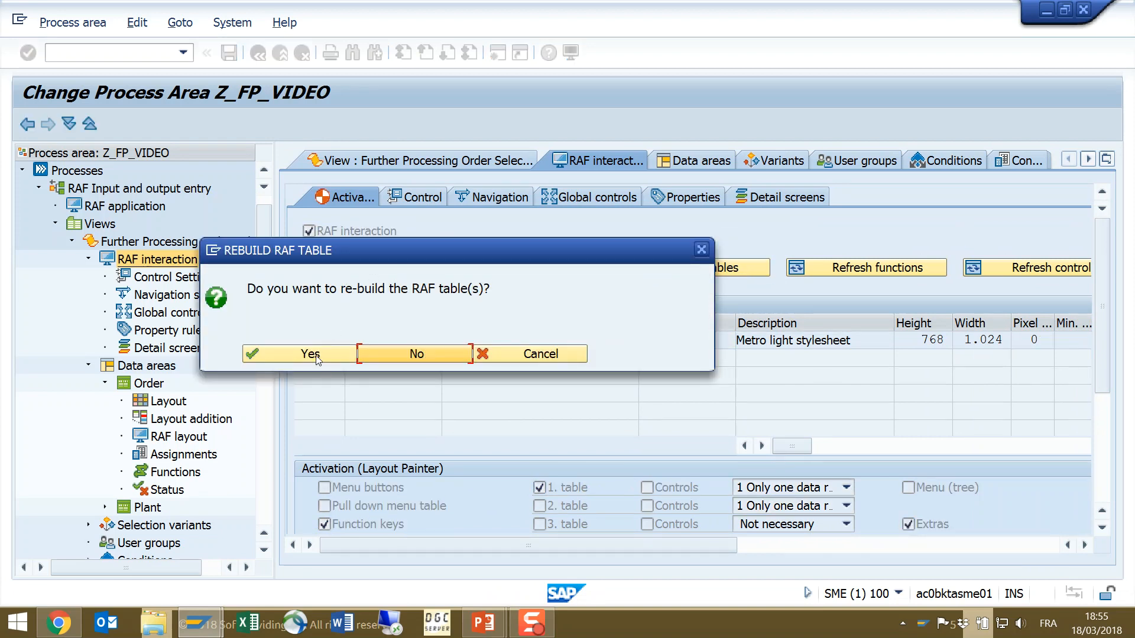
click(314, 355)
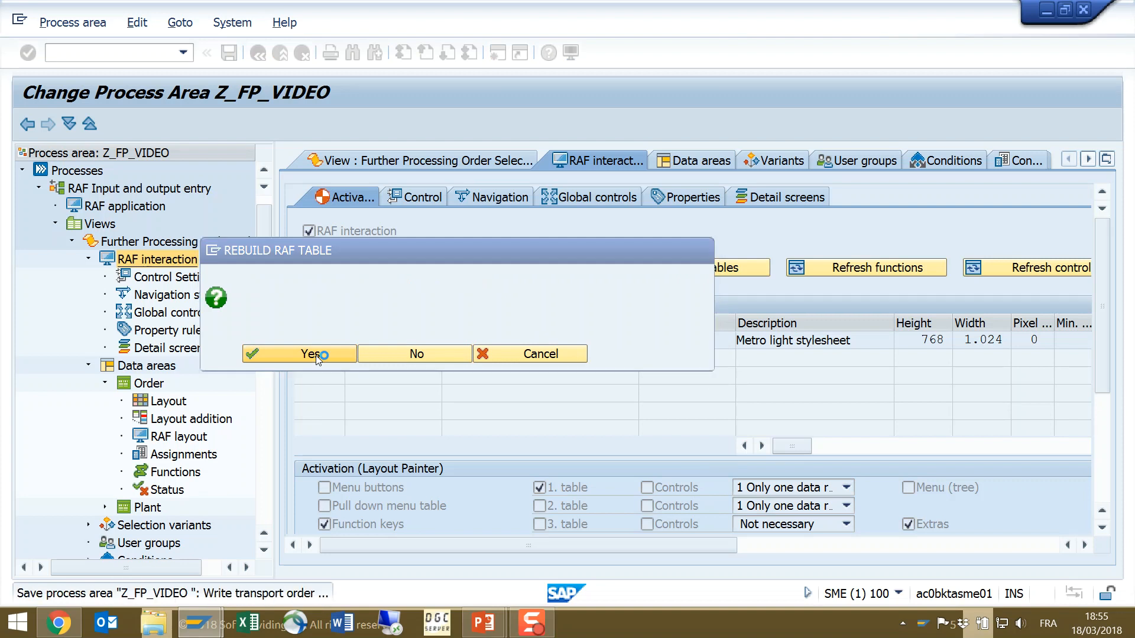
key(Return)
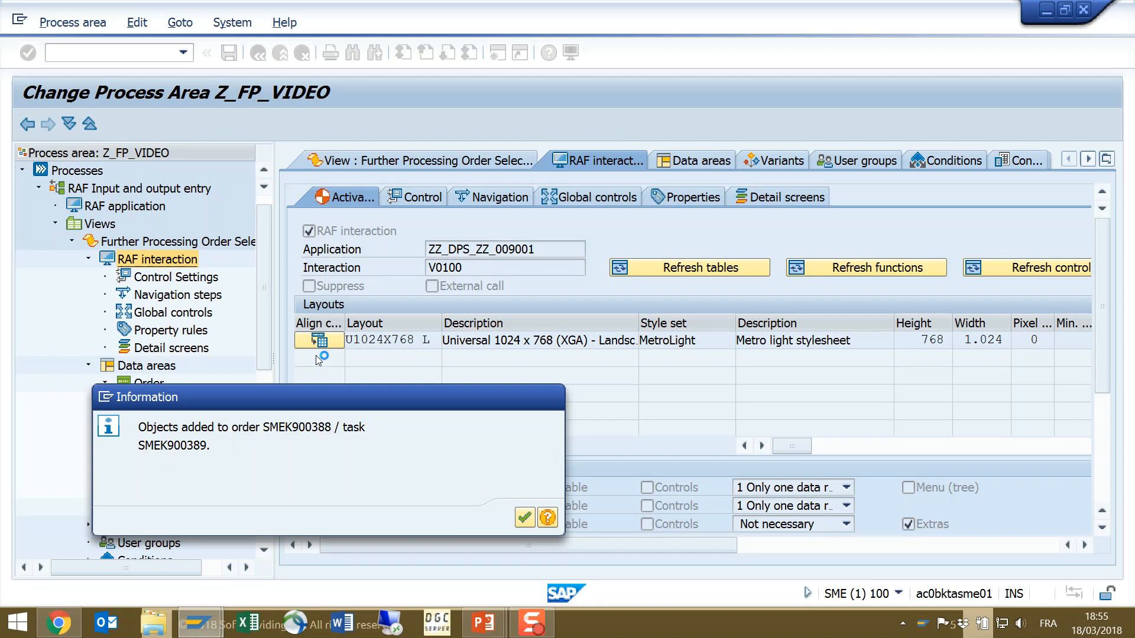
key(Return)
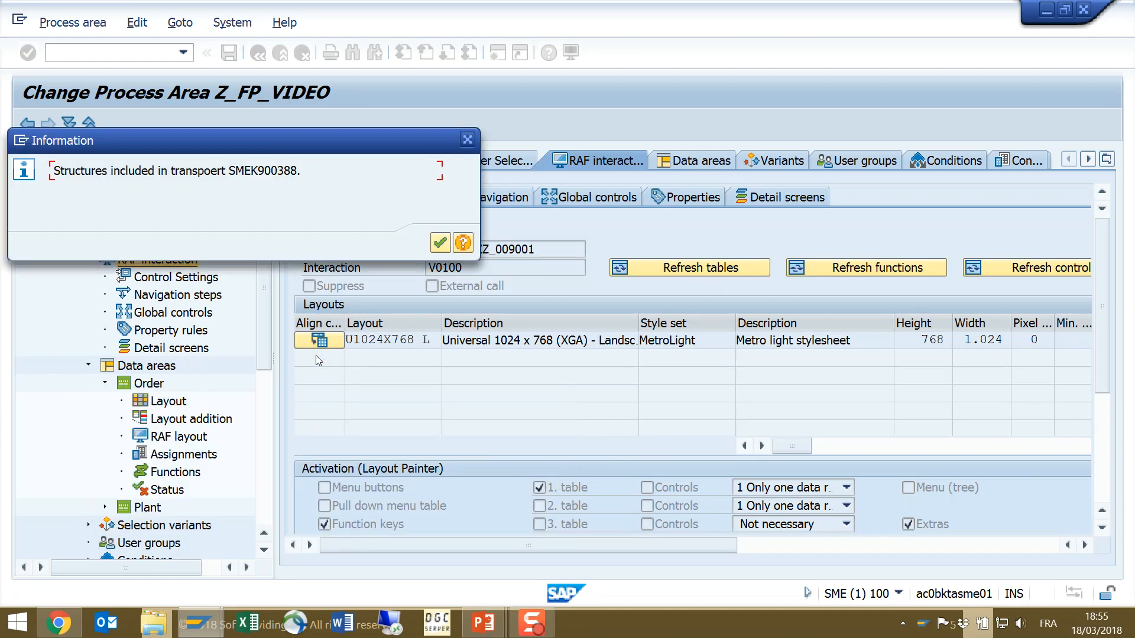
key(Return)
- Open the U1024X768 layout in the Layout Painter and remove the selection column of the order table together with its content
drag(793, 456, 948, 455)
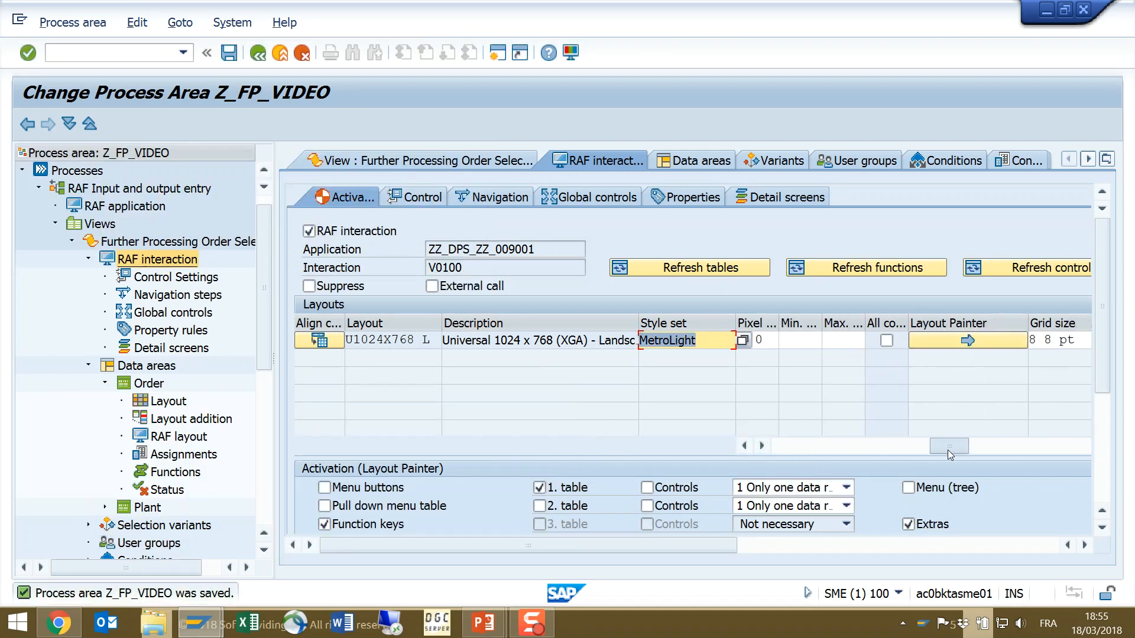
click(967, 341)
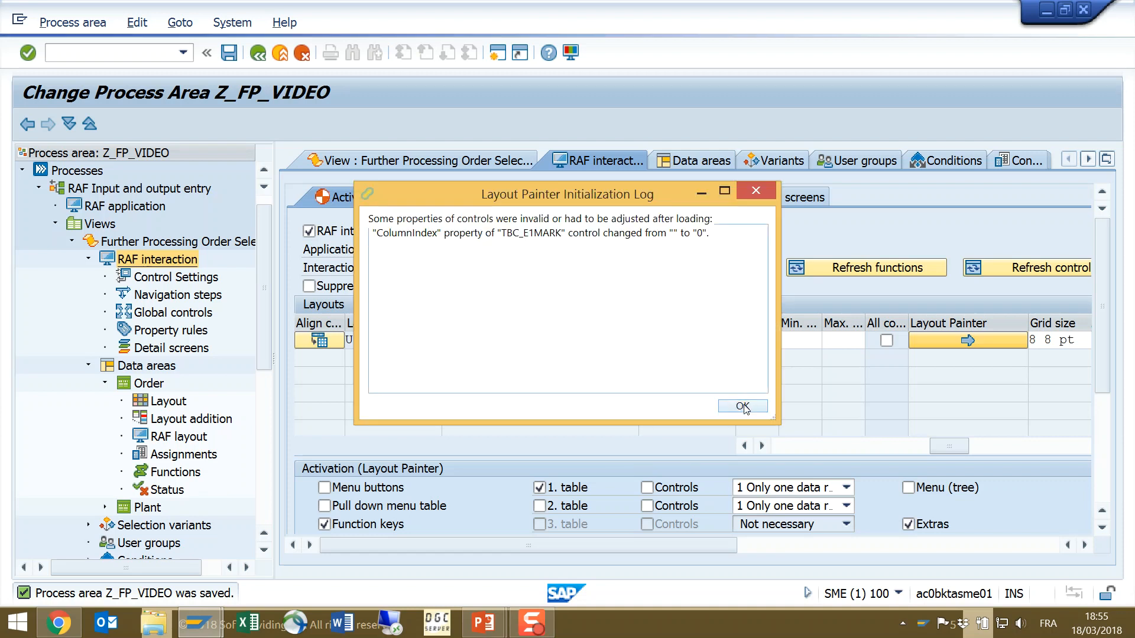
click(743, 407)
mouse_move(448, 155)
mouse_down()
mouse_move(428, 99)
mouse_move(432, 43)
mouse_up()
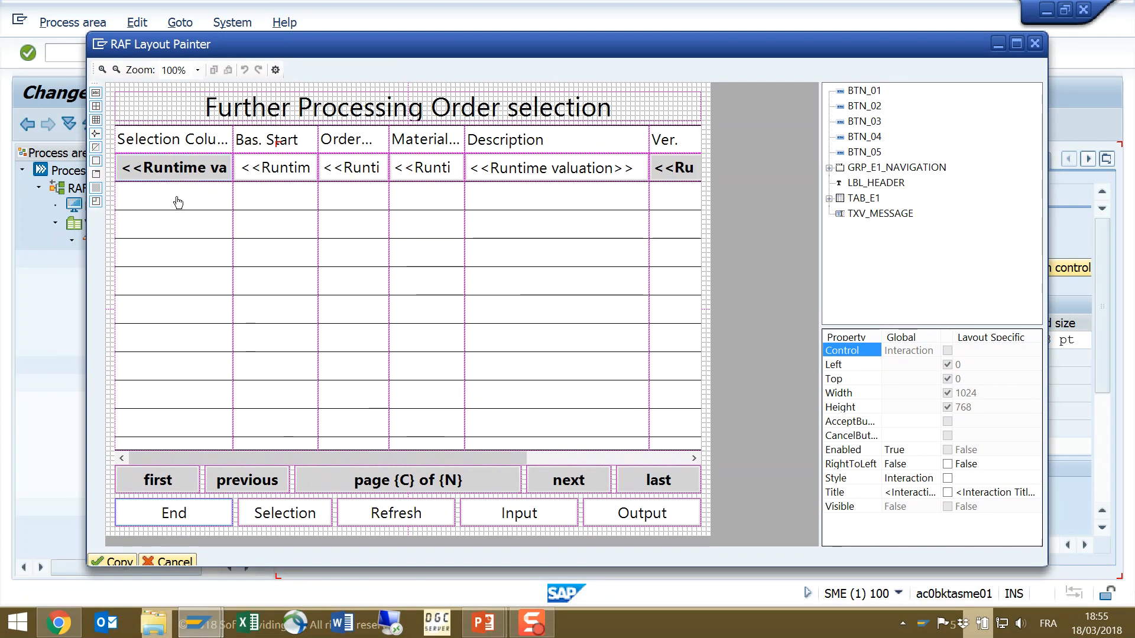
right_click(178, 202)
mouse_move(248, 211)
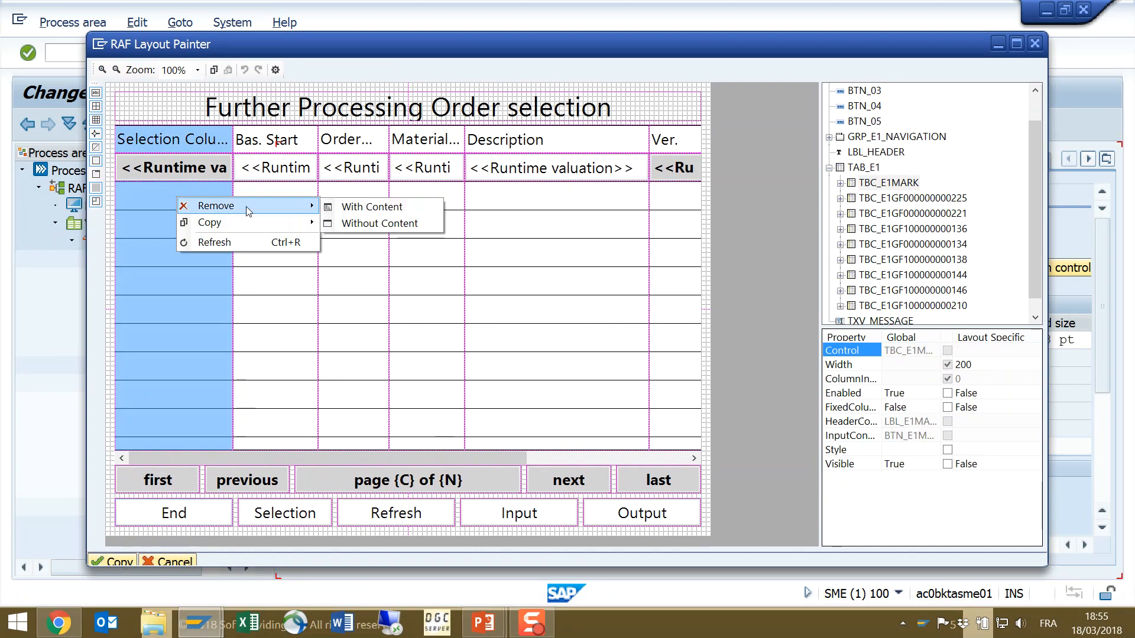
click(350, 208)
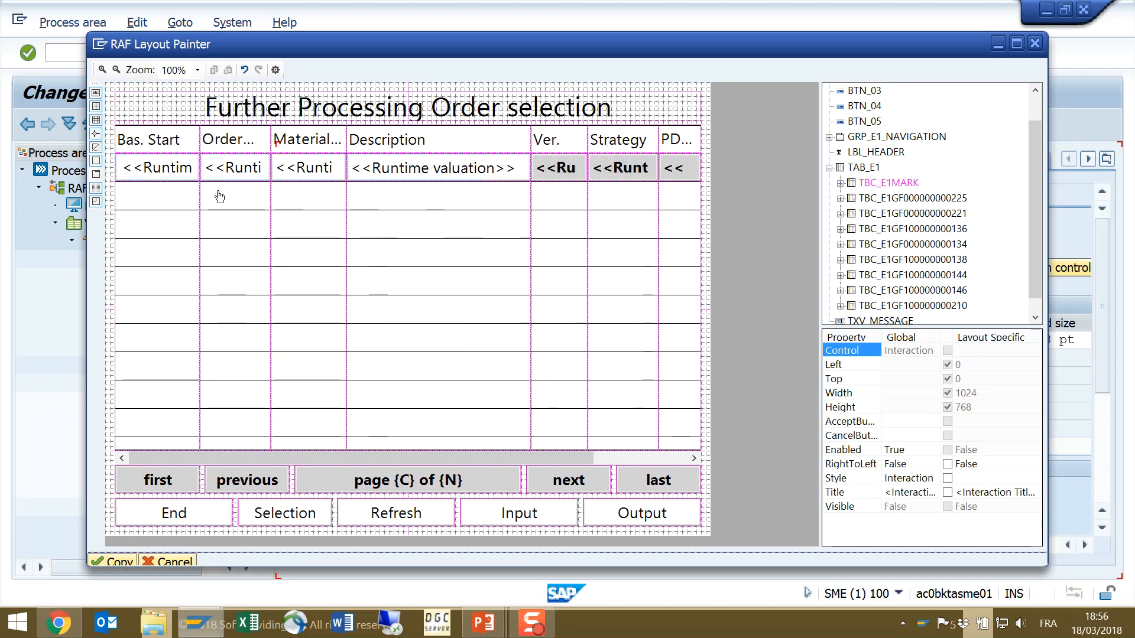
- Resize the order table columns to fit the screen: Bas. Start to 128, Description to 248 and the sequence number column to 80
click(198, 195)
drag(198, 195, 188, 196)
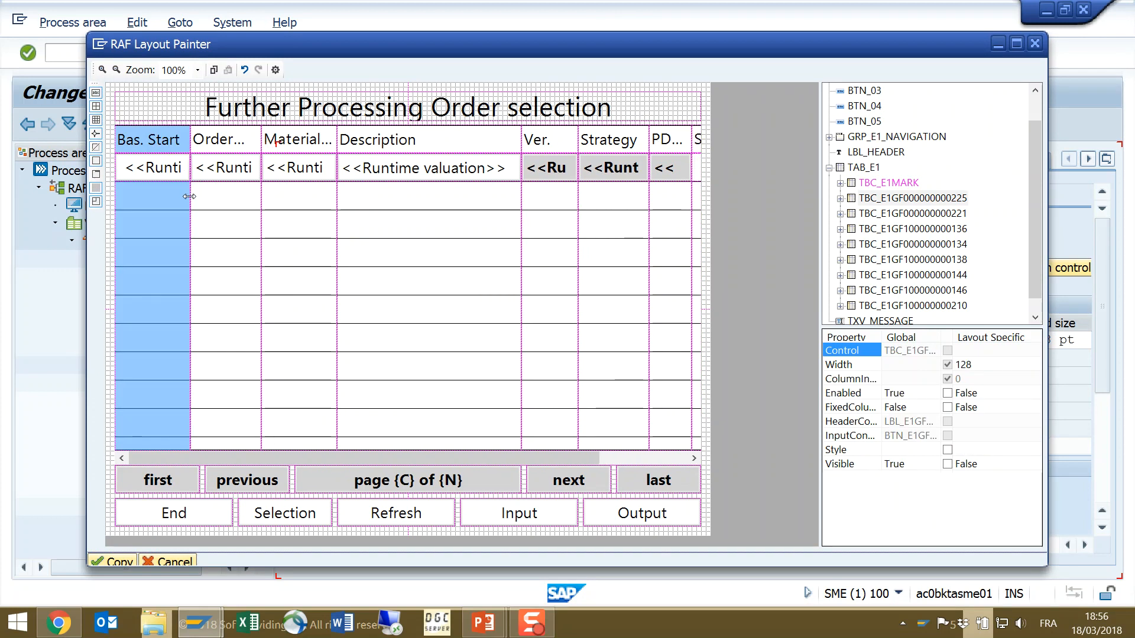
drag(521, 196, 502, 196)
drag(520, 458, 593, 458)
mouse_move(700, 192)
mouse_down()
mouse_move(690, 194)
mouse_move(701, 200)
mouse_up()
drag(502, 195, 483, 197)
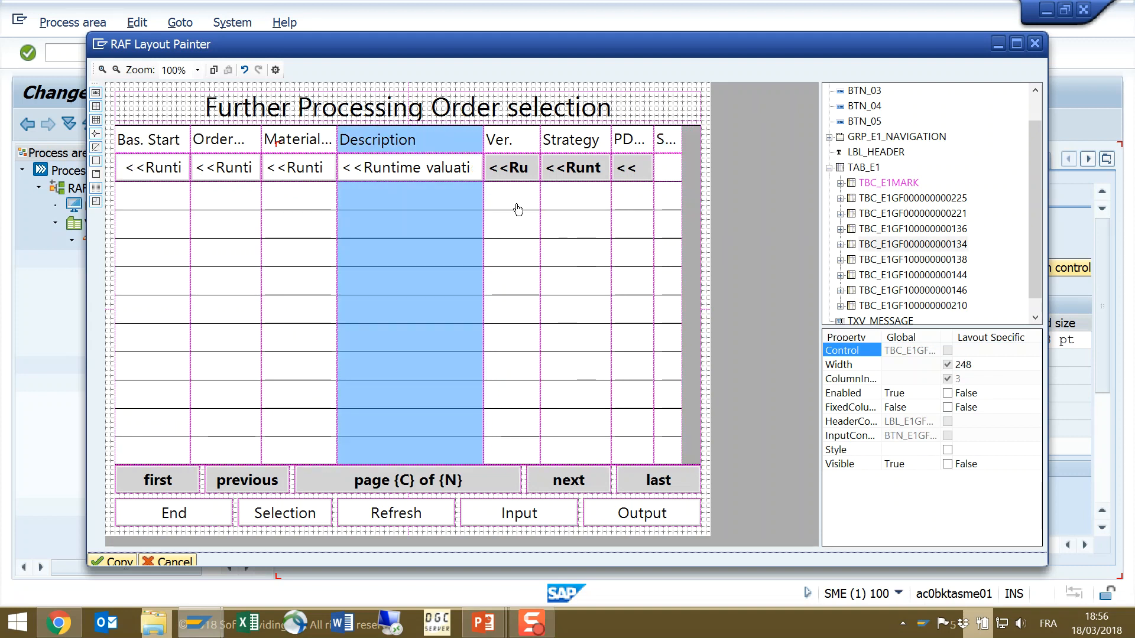
click(677, 201)
drag(681, 201, 703, 204)
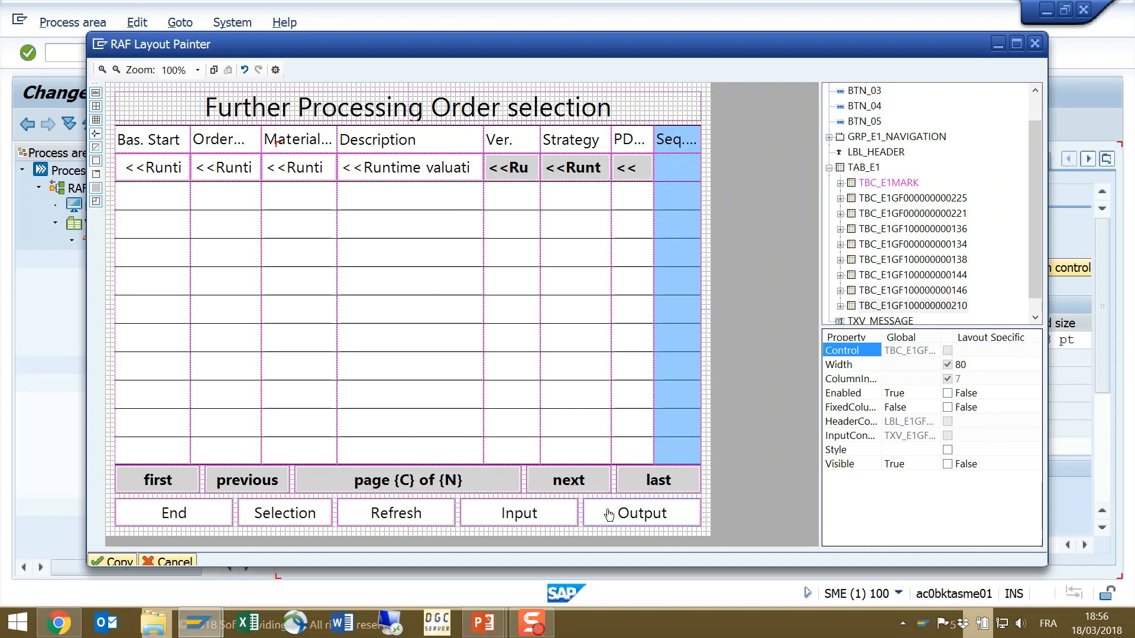
mouse_move(585, 513)
mouse_down()
mouse_move(644, 514)
mouse_move(585, 519)
mouse_up()
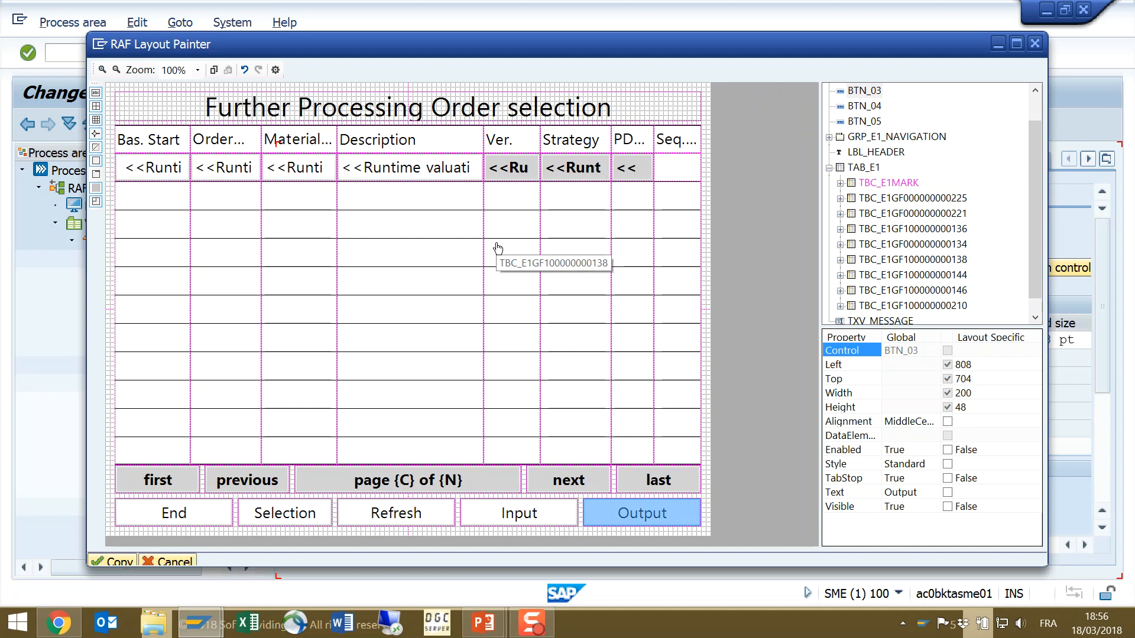
- Apply the edited layout and save the process area, acknowledging the transport information
drag(429, 43, 423, 35)
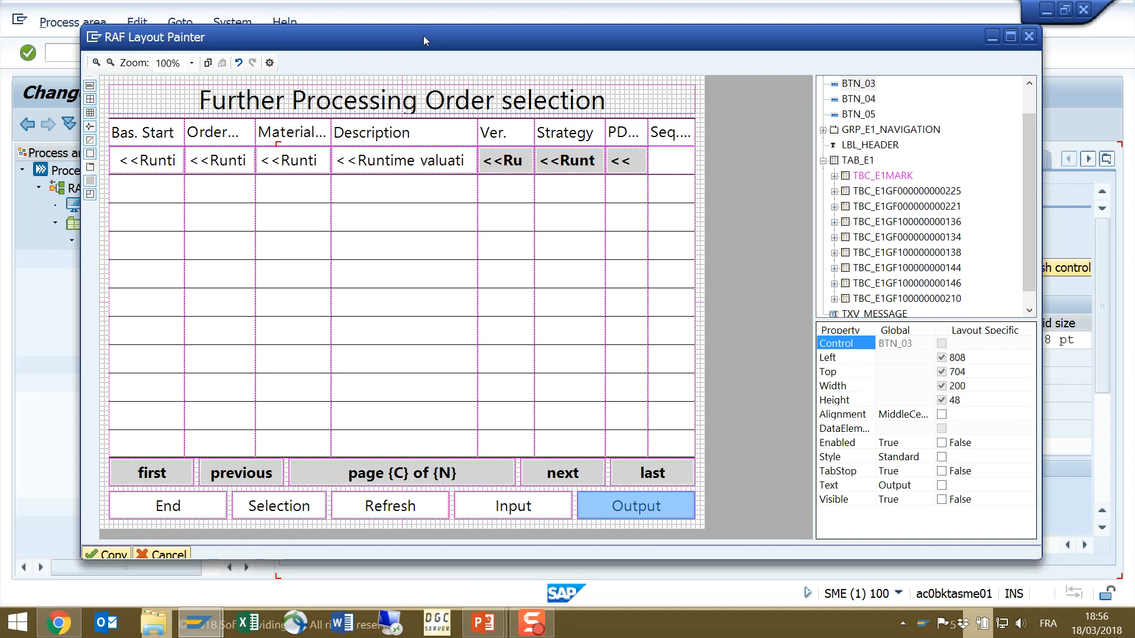
click(105, 555)
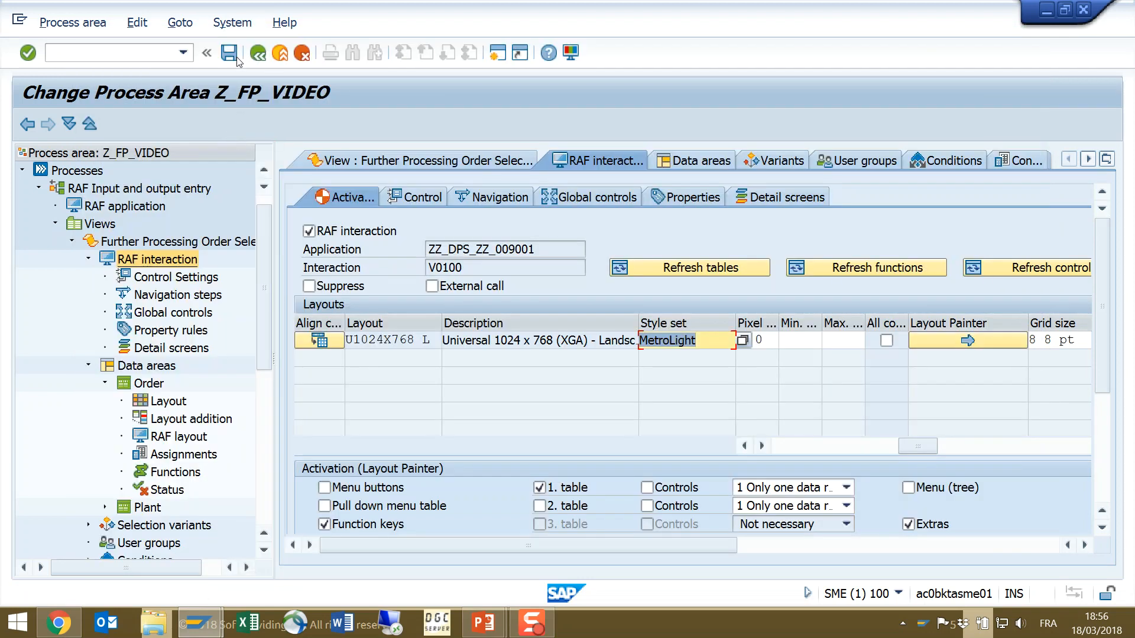
click(236, 56)
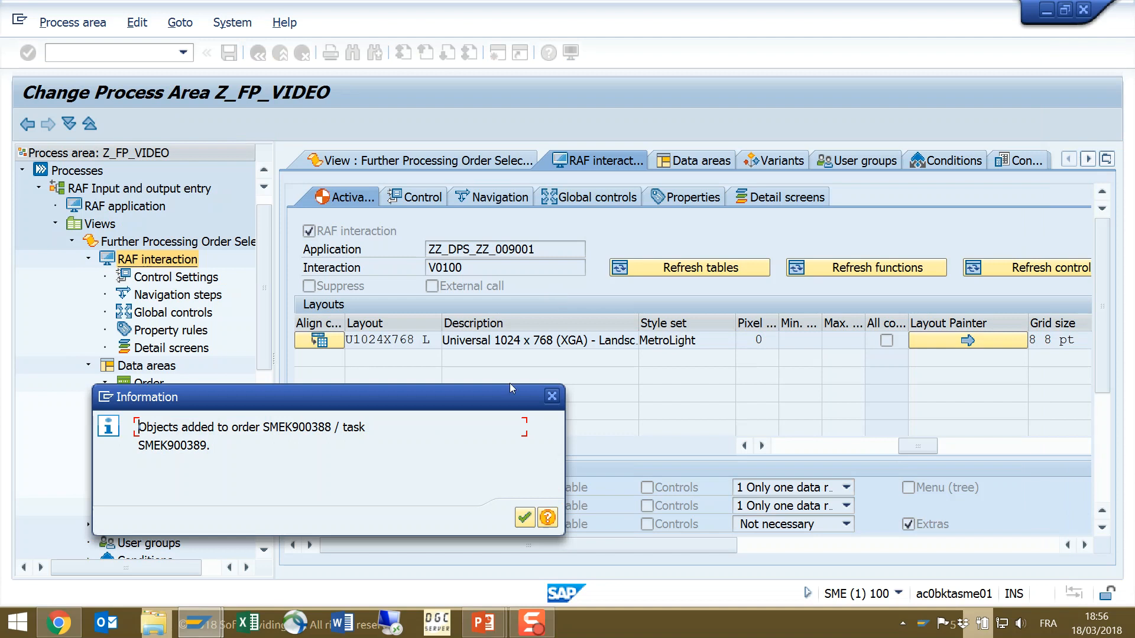
click(523, 518)
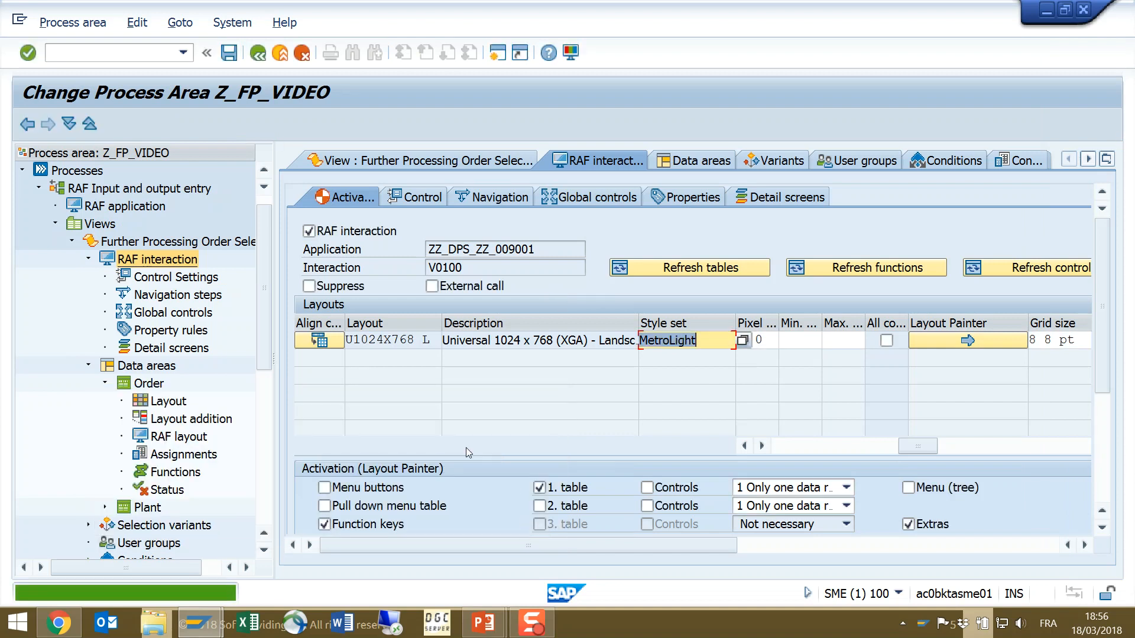
- Switch to Chrome, restart the DPS RAF session and open RAF Input and output entry under Production order entry Video
click(65, 629)
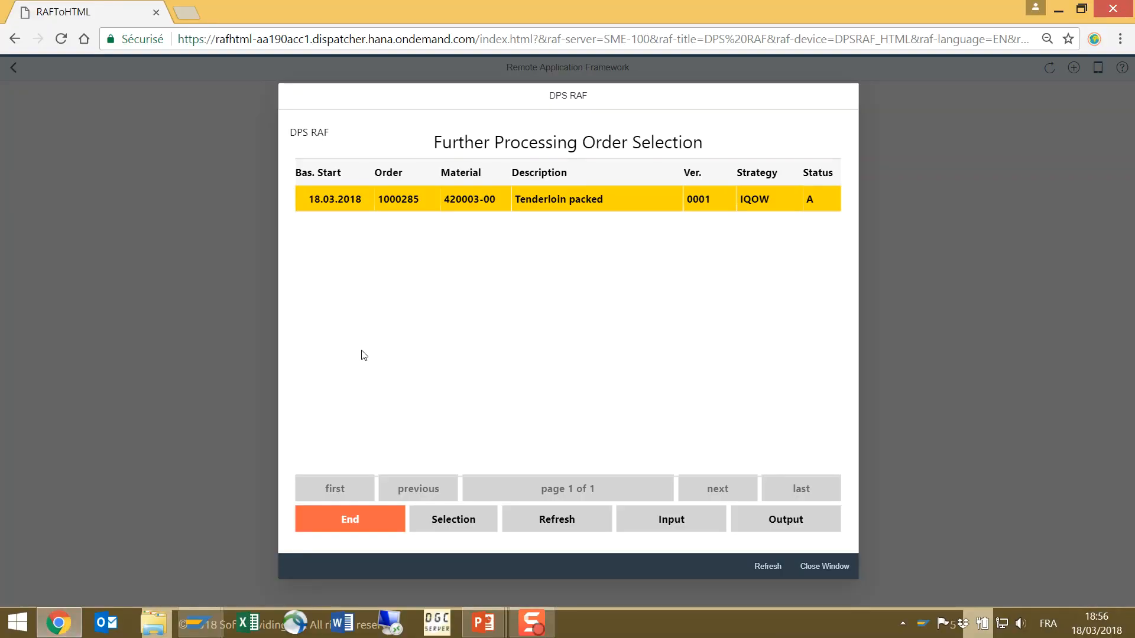
click(833, 567)
click(650, 359)
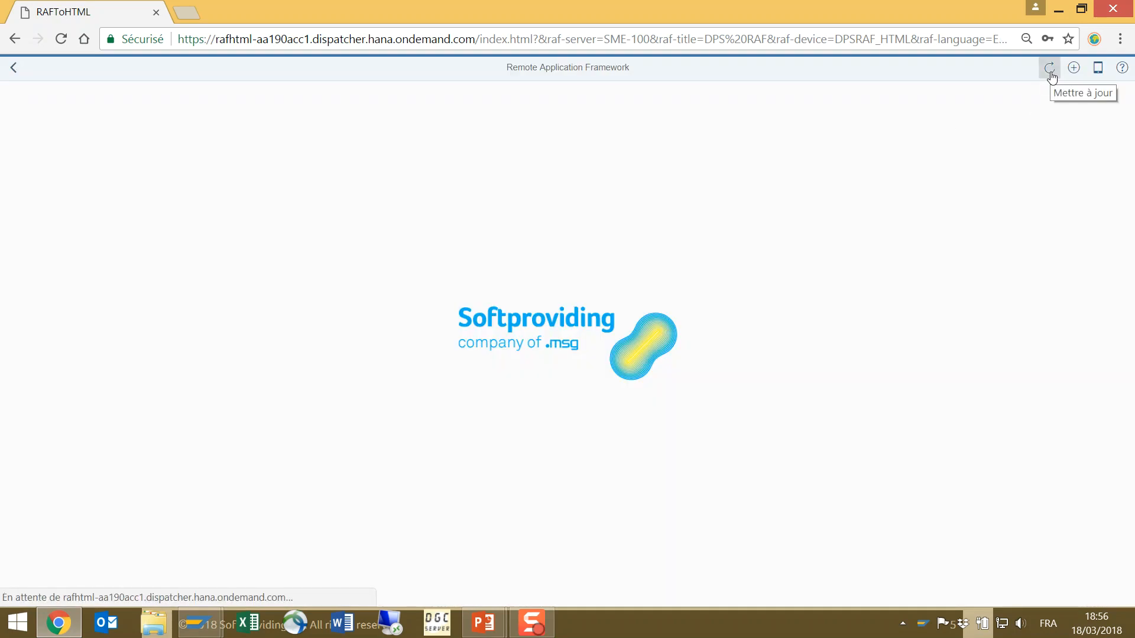
click(1050, 69)
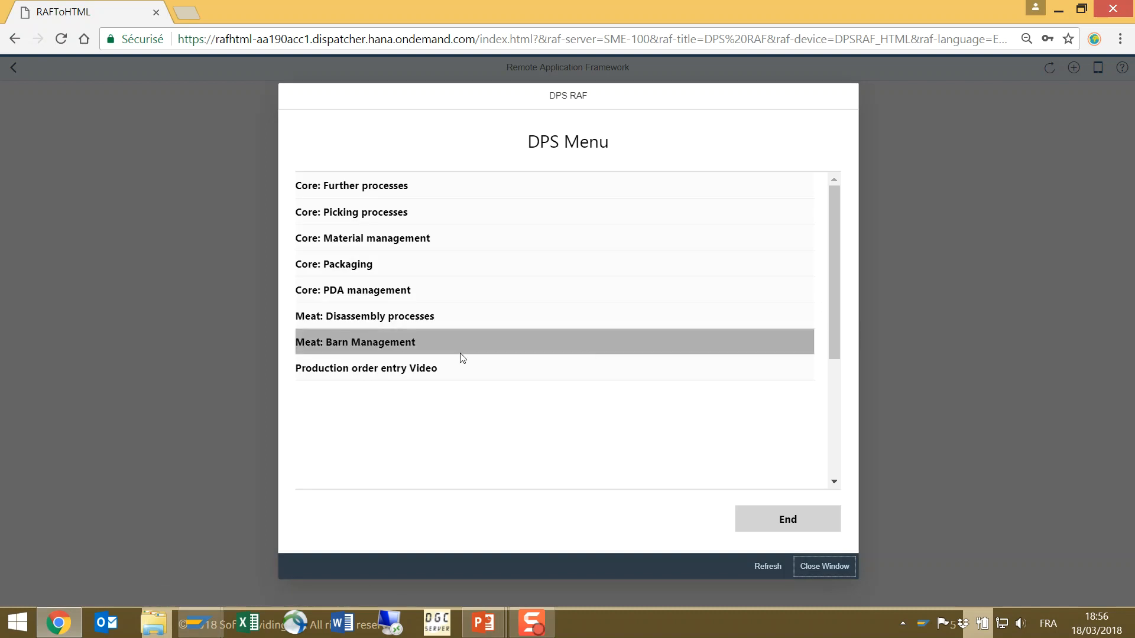
click(358, 371)
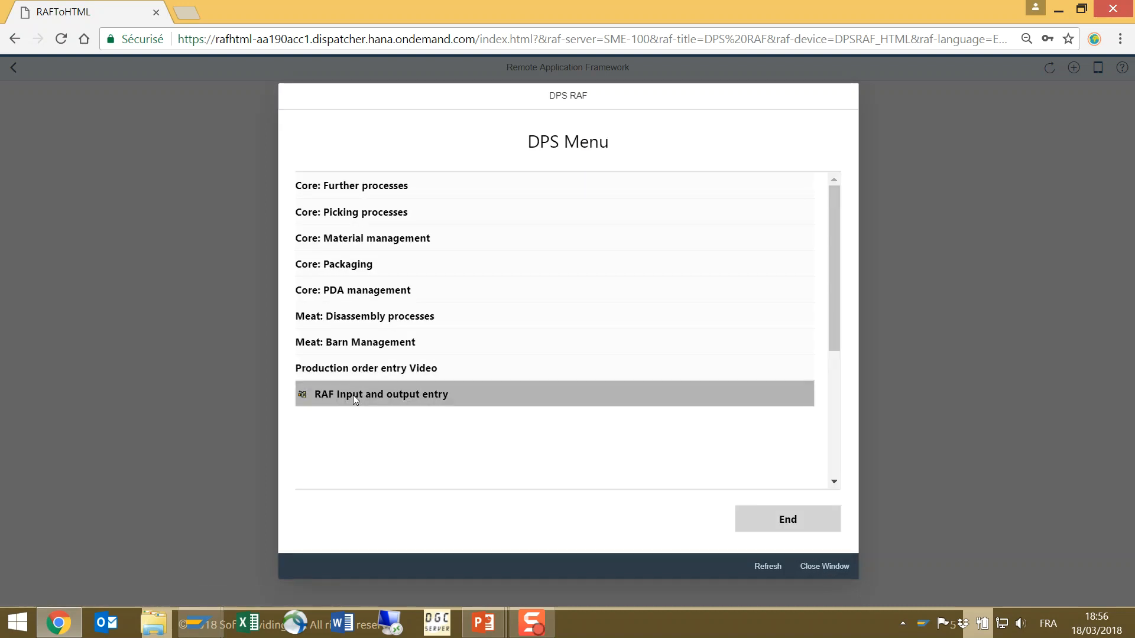
click(353, 395)
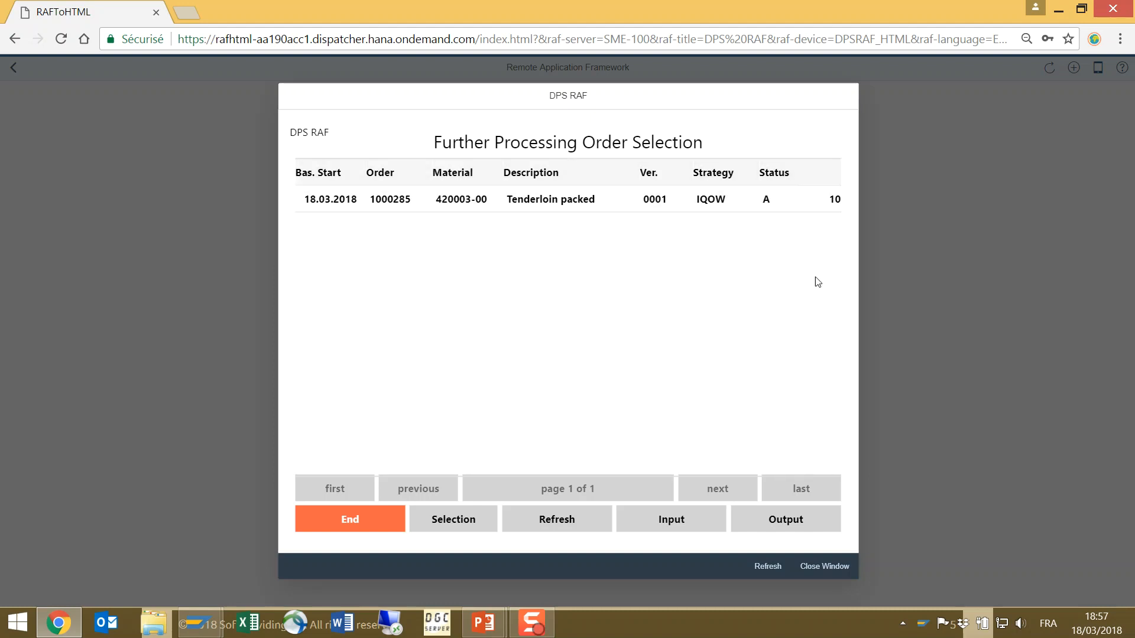
- Switch to the SAP process area Z_FP_VIDEO and open the layout of the Order data area
mouse_move(200, 622)
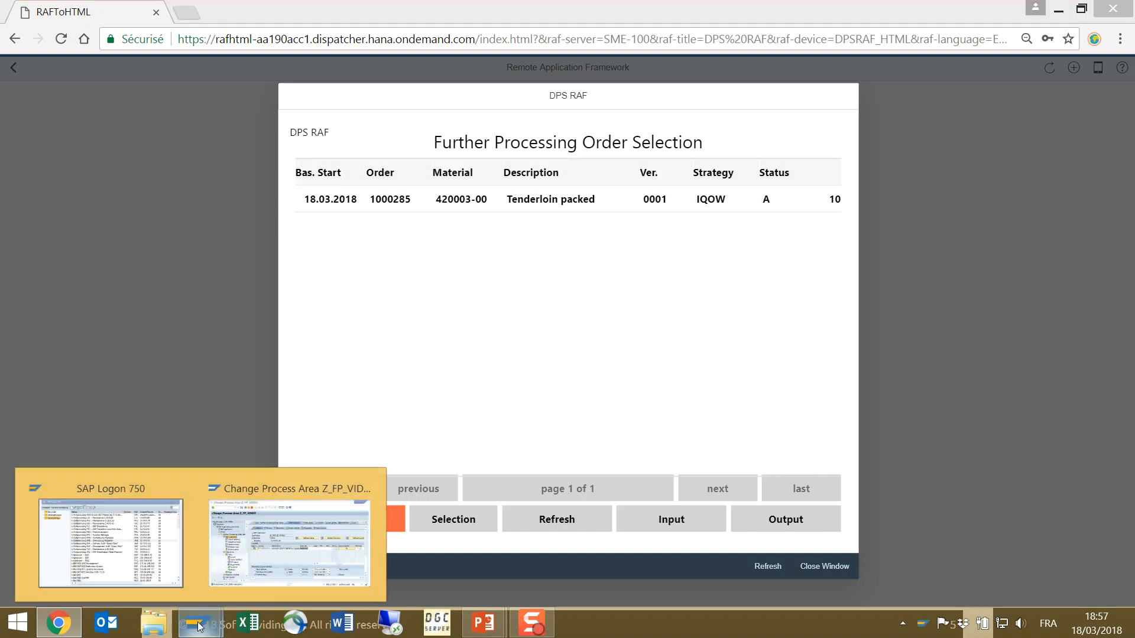
click(257, 559)
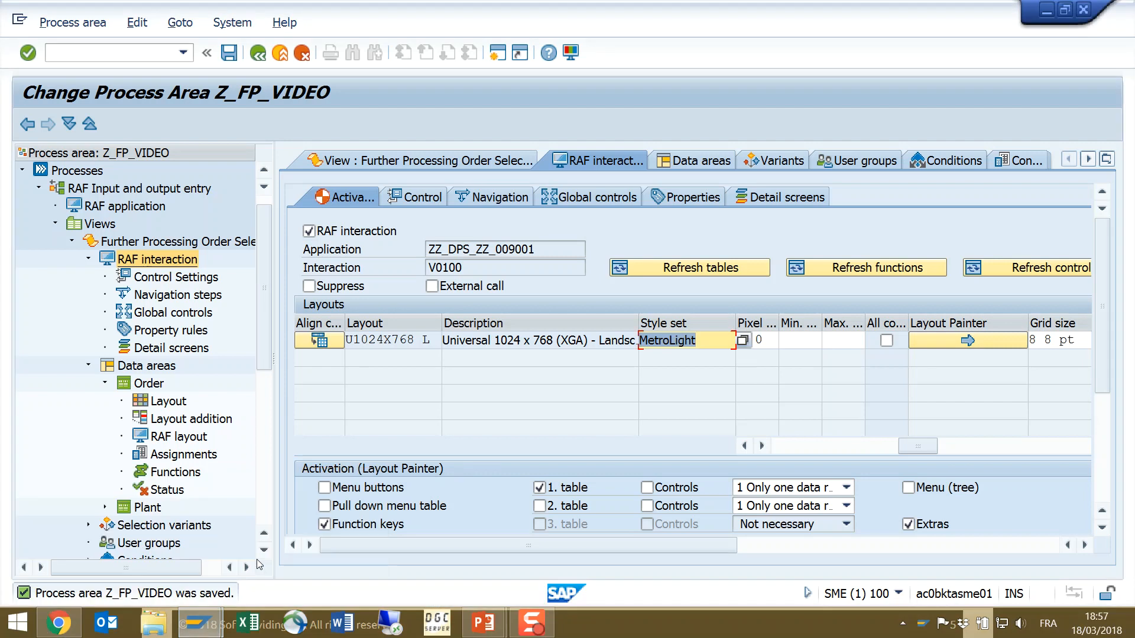
click(168, 402)
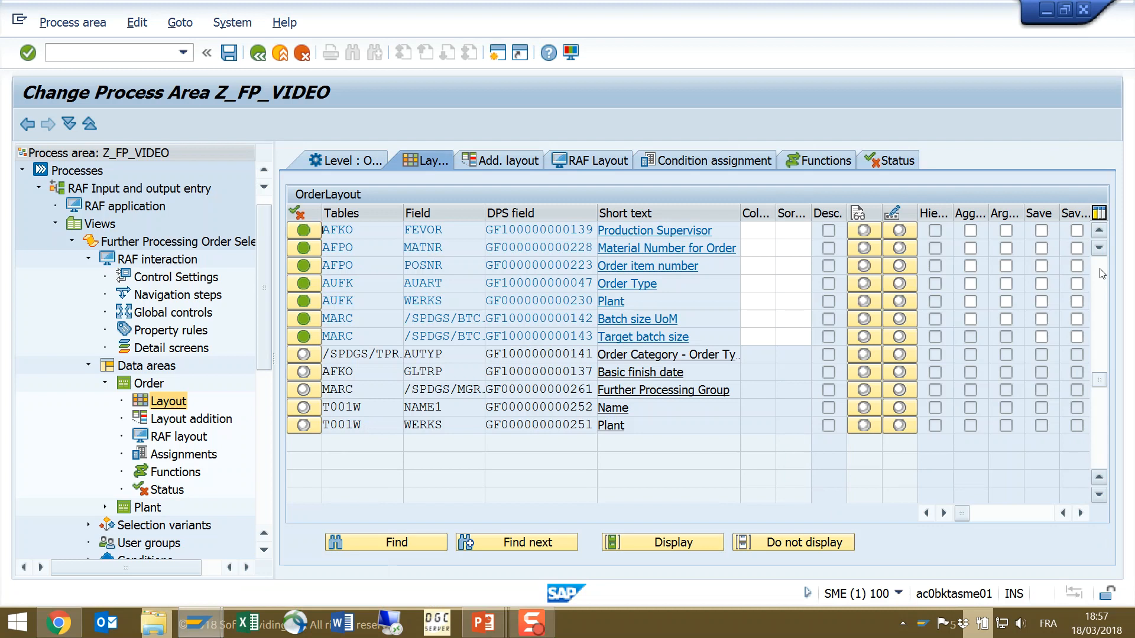
scroll(627, 341, up, 5)
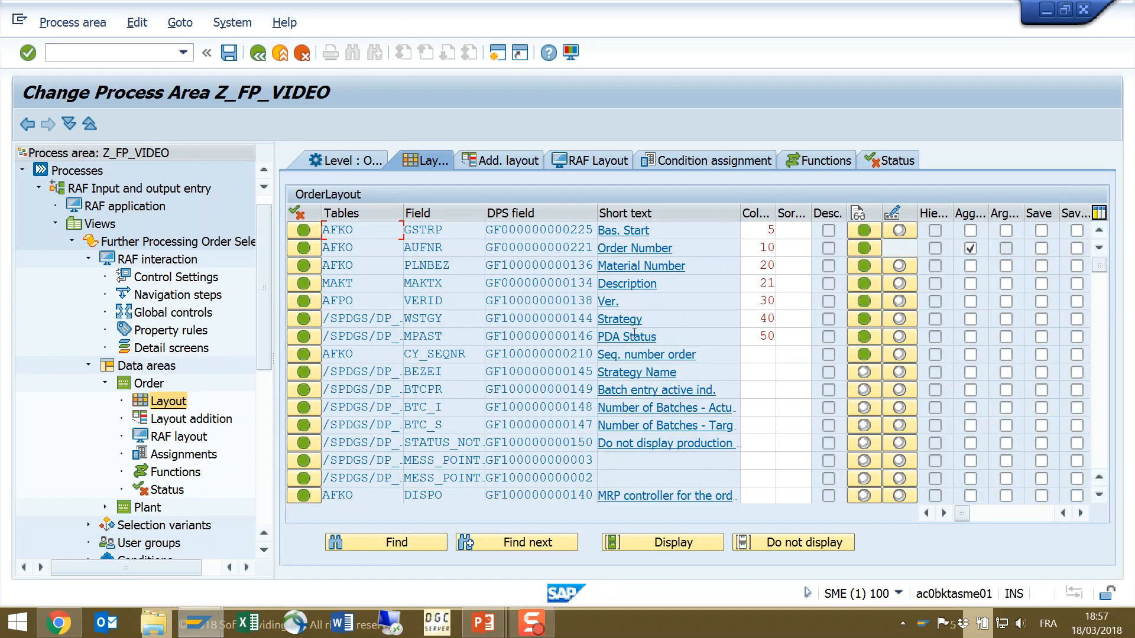
- Change the CY_SEQNR field label to the short text Seq. no. and save the process area, acknowledging the transport information
click(644, 356)
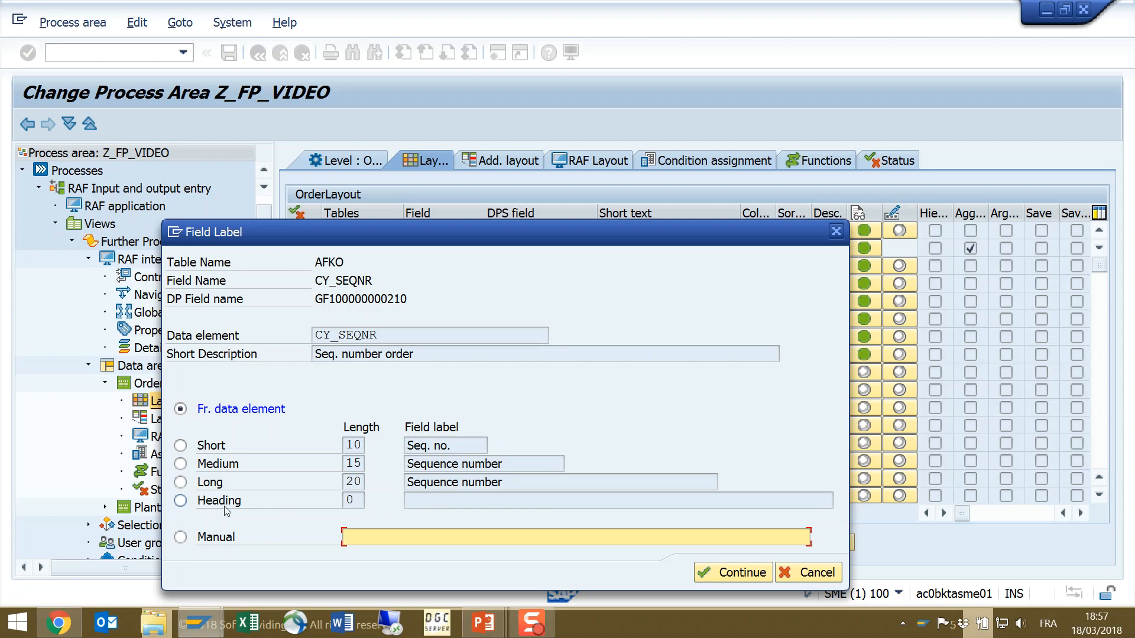
click(422, 498)
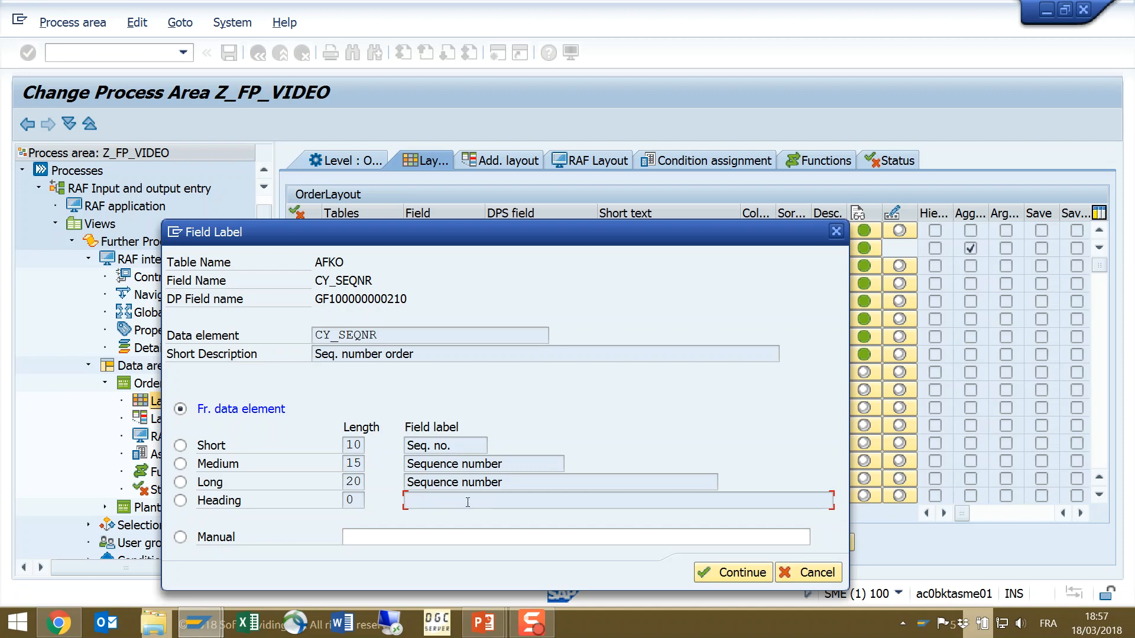
click(181, 445)
click(745, 580)
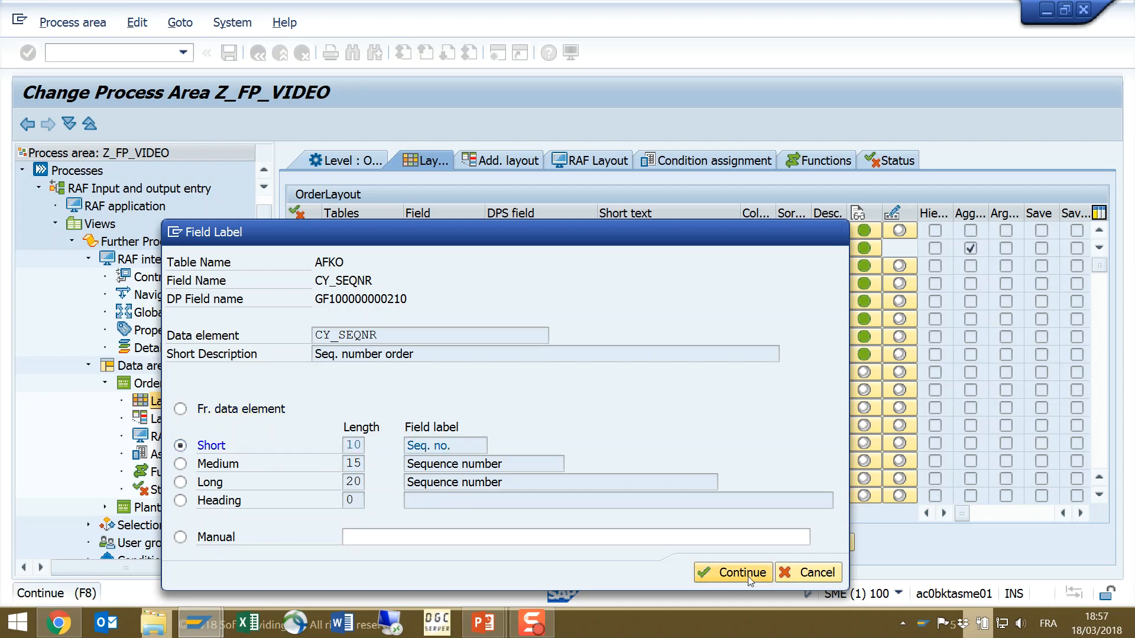
click(226, 54)
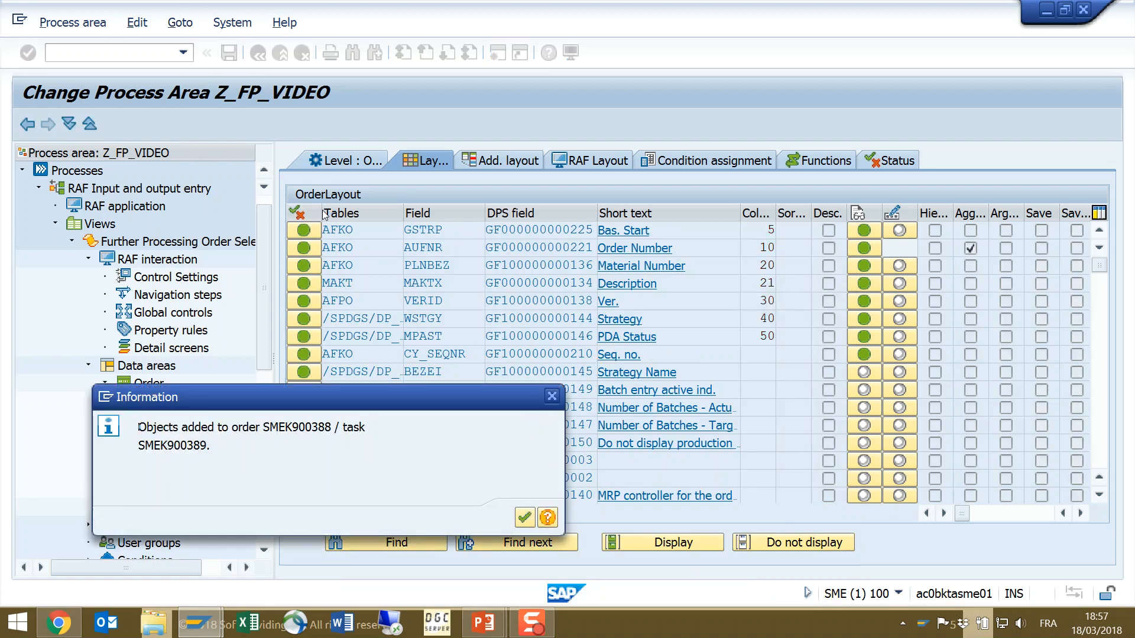
key(Return)
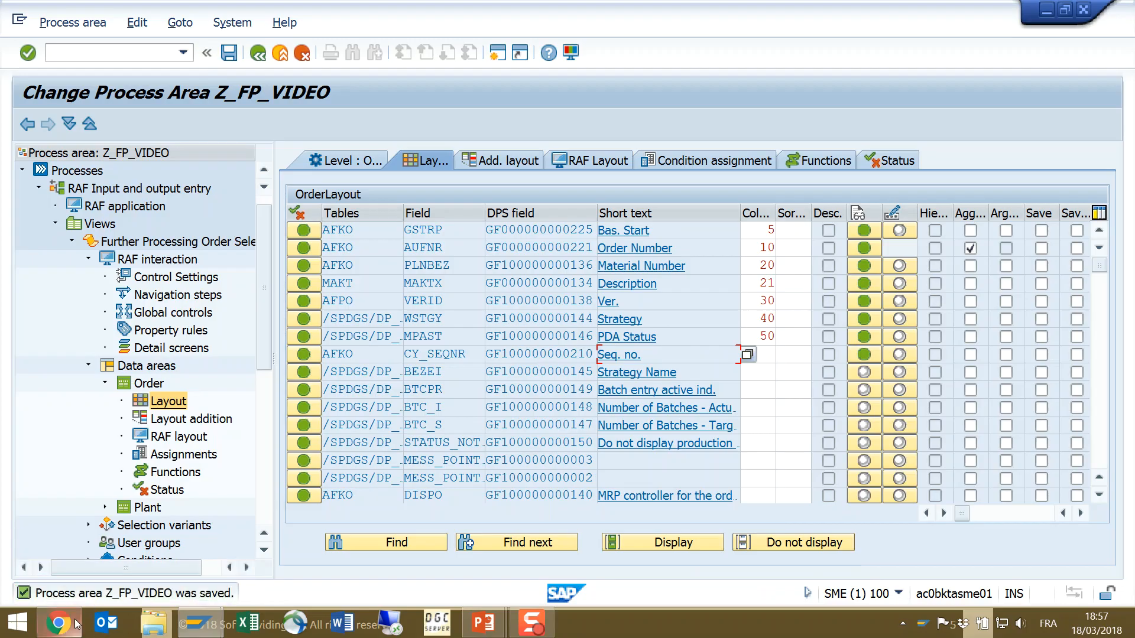
- Switch back to Chrome, restart the DPS RAF session and reopen RAF Input and output entry under Production order entry Video
click(76, 623)
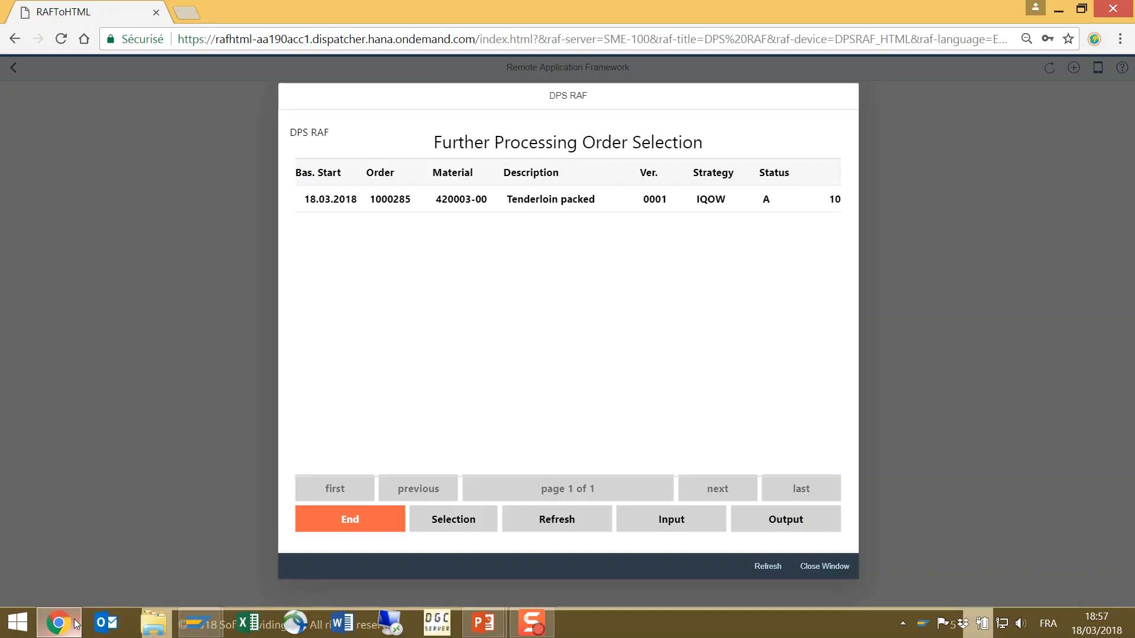
click(836, 579)
click(646, 357)
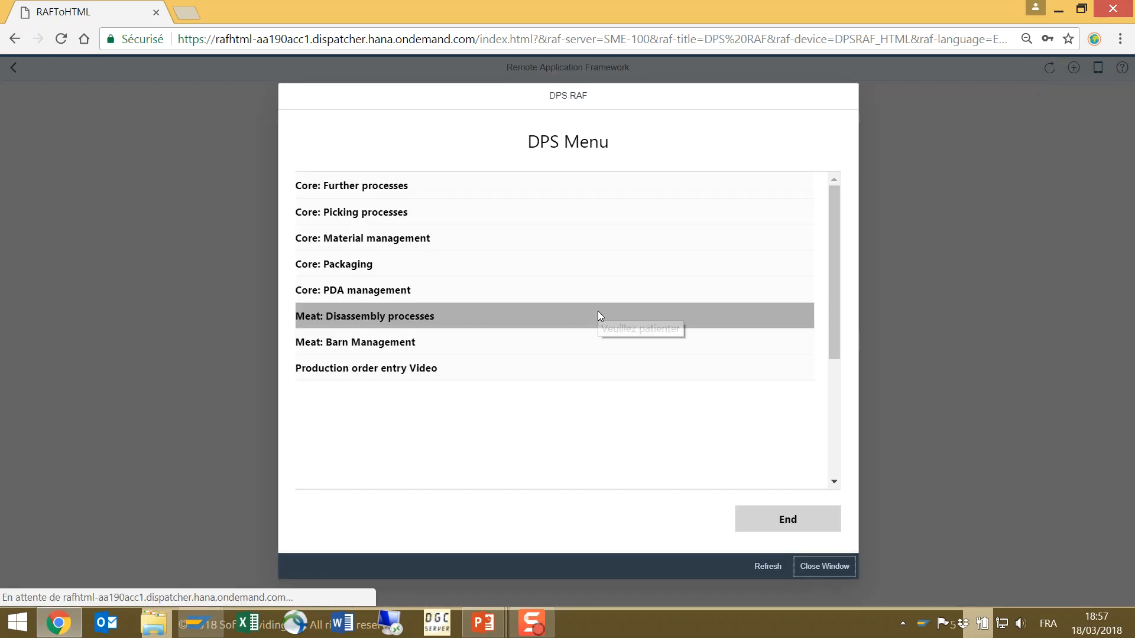
click(356, 374)
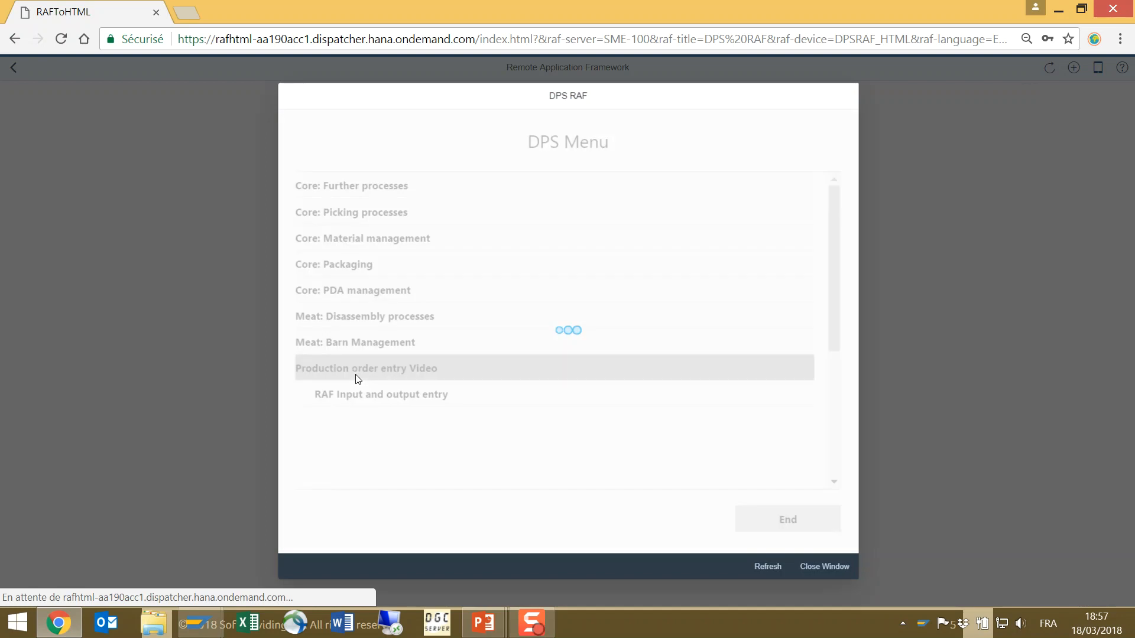
click(356, 394)
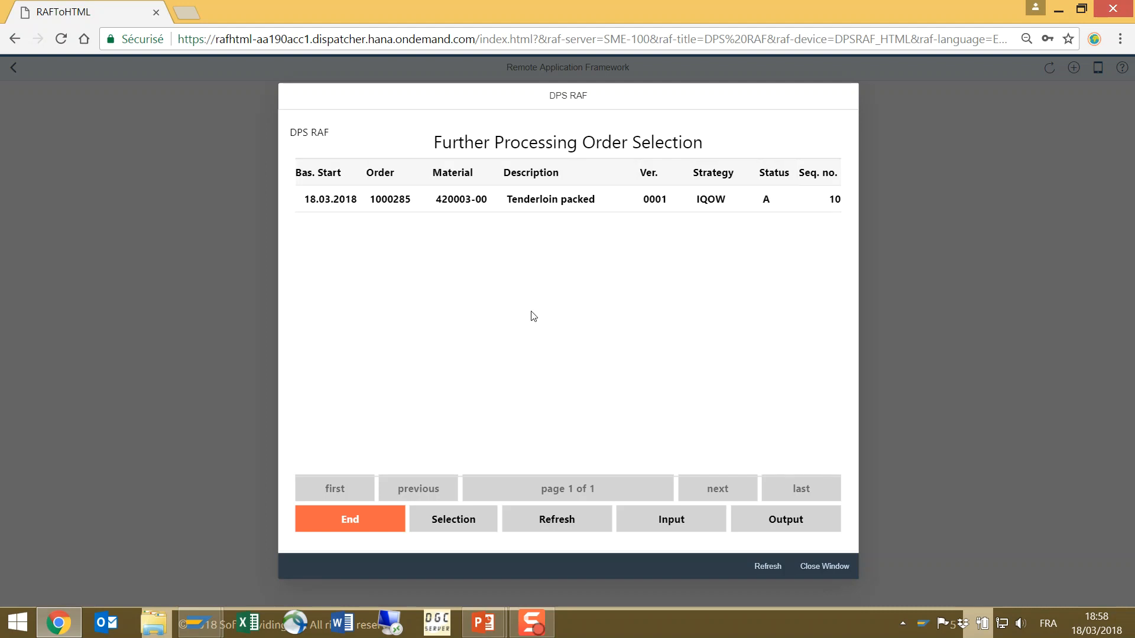
- Select the Tenderloin packed order, open the PDA entry for its output material and try to get the weight
click(463, 201)
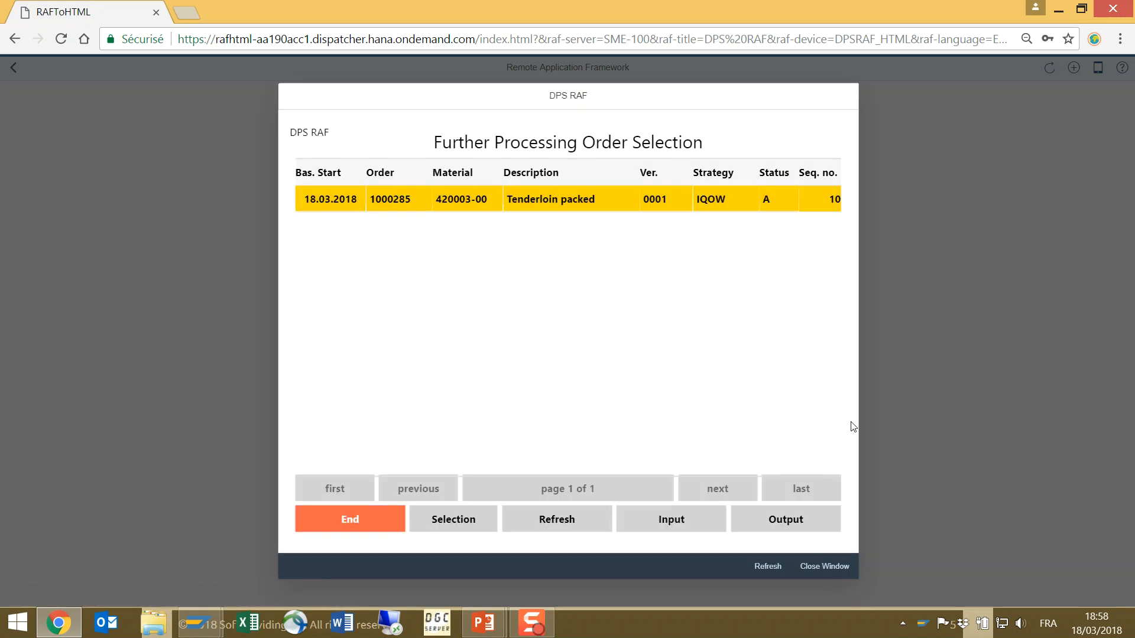
click(782, 525)
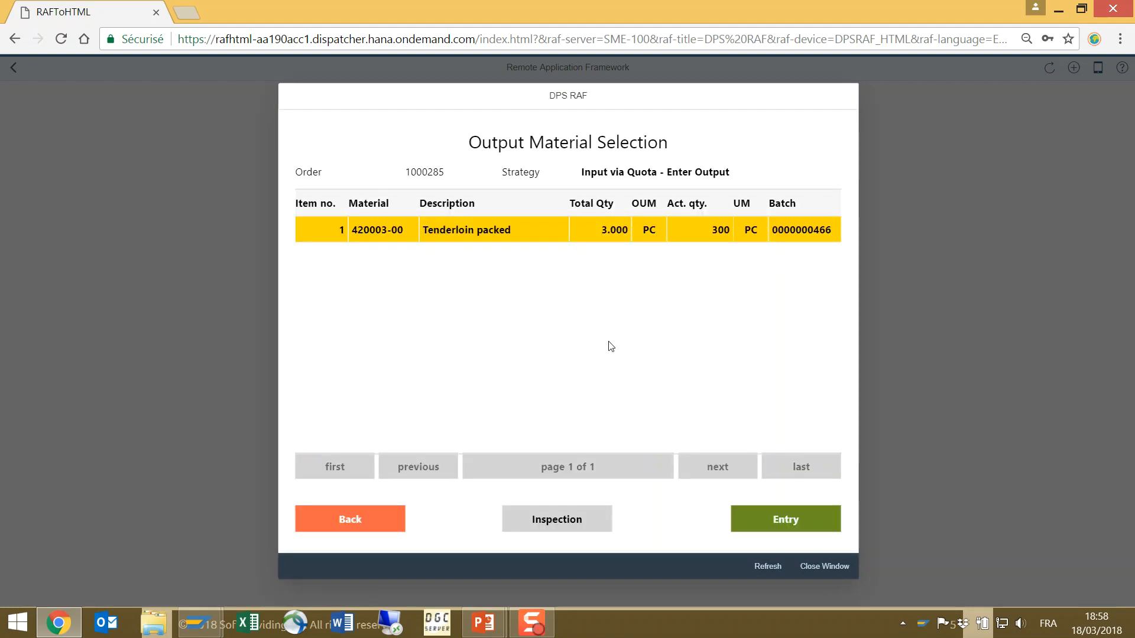
click(778, 528)
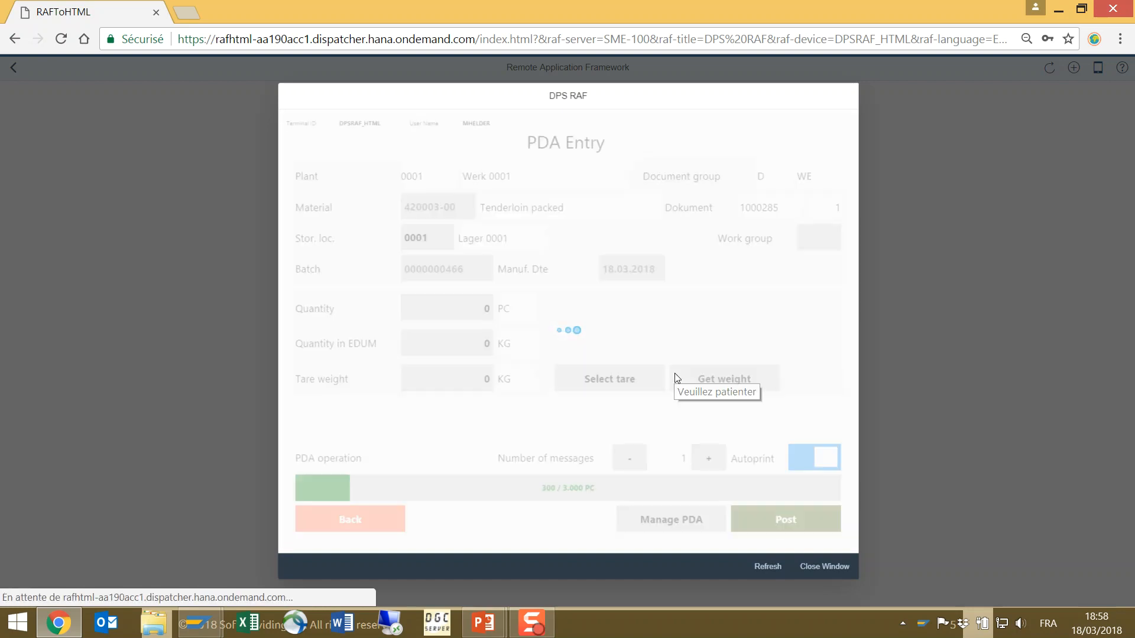
click(481, 318)
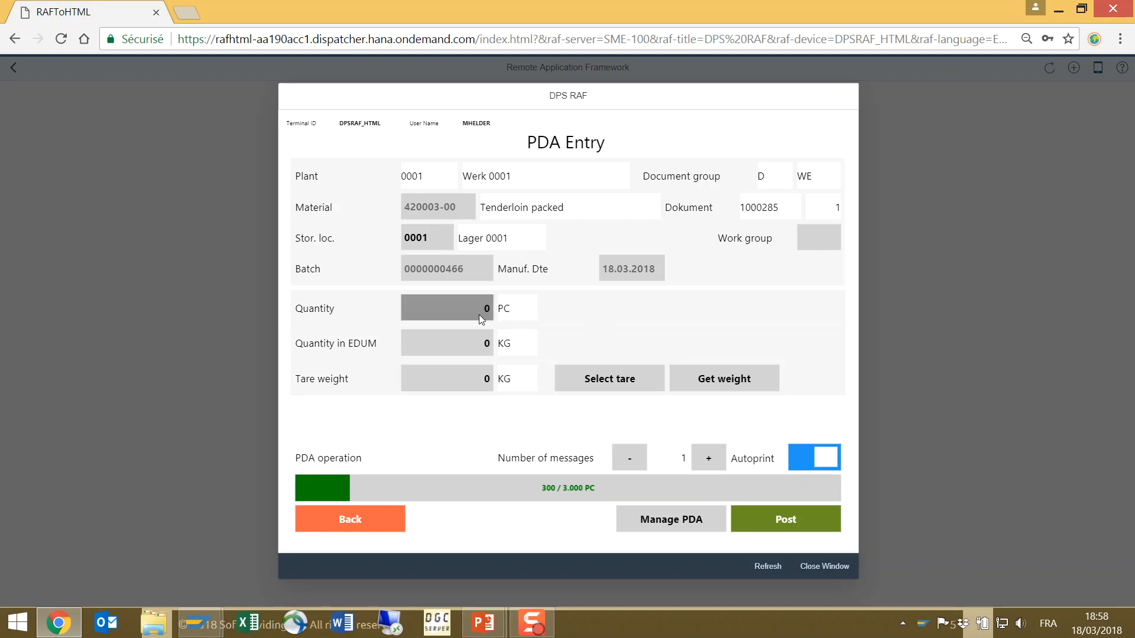
click(733, 379)
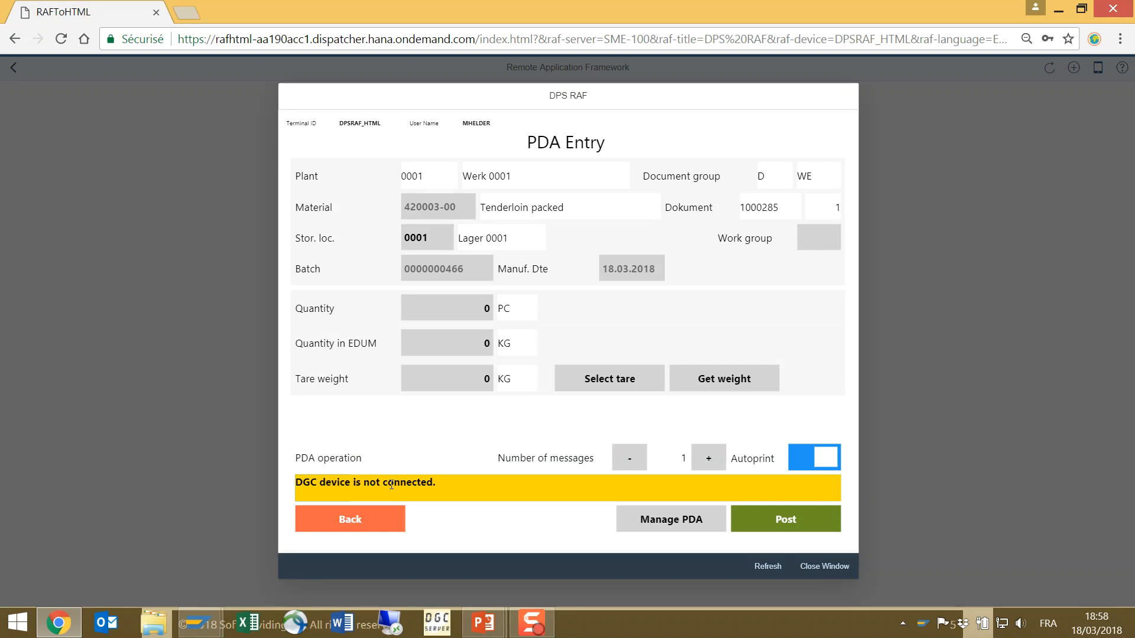
- Return to the order selection and open the DGC controls
click(367, 515)
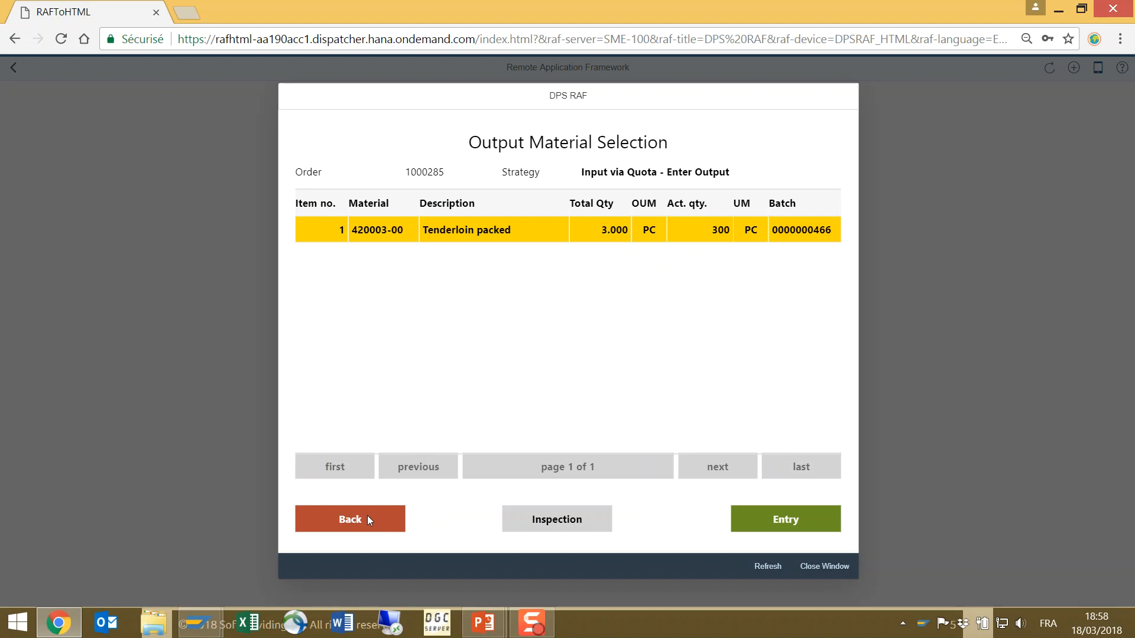
click(367, 520)
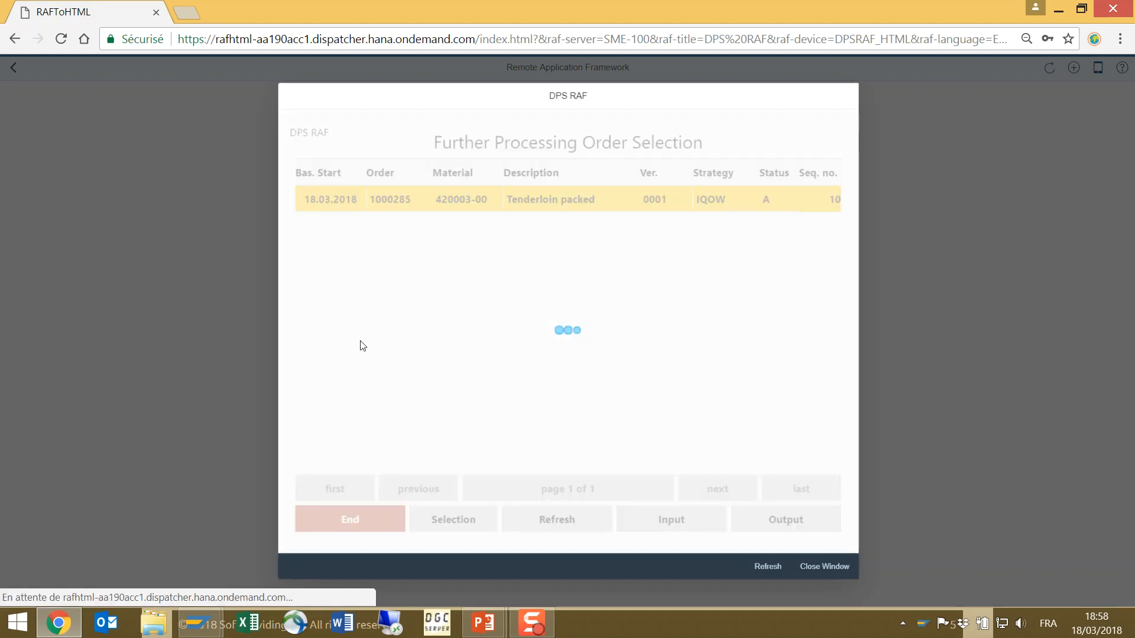
click(312, 134)
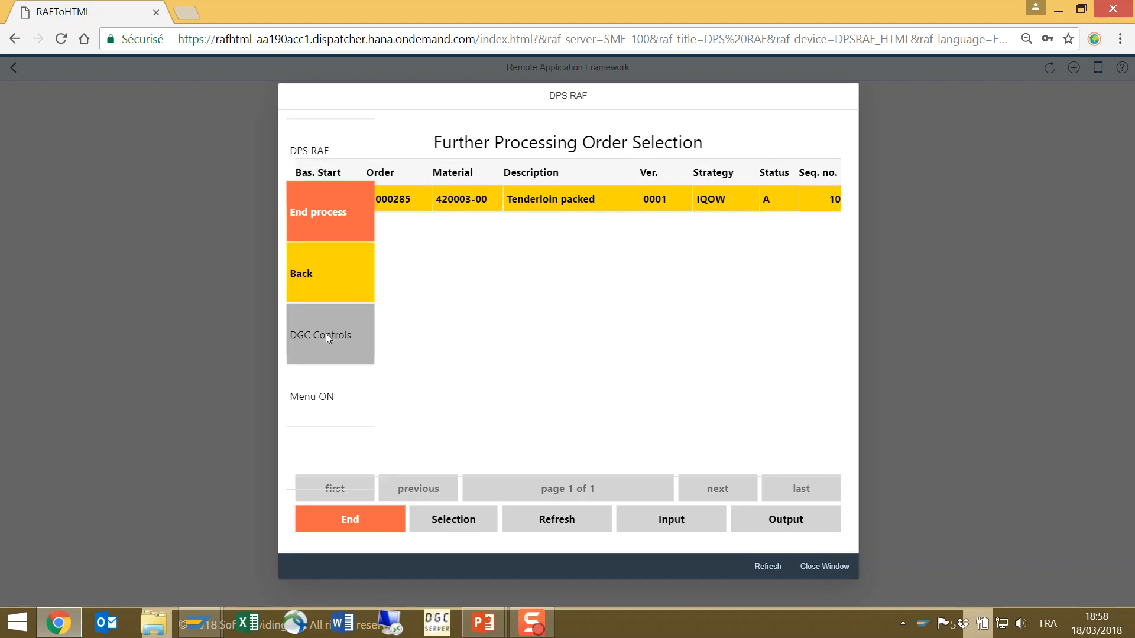
click(316, 343)
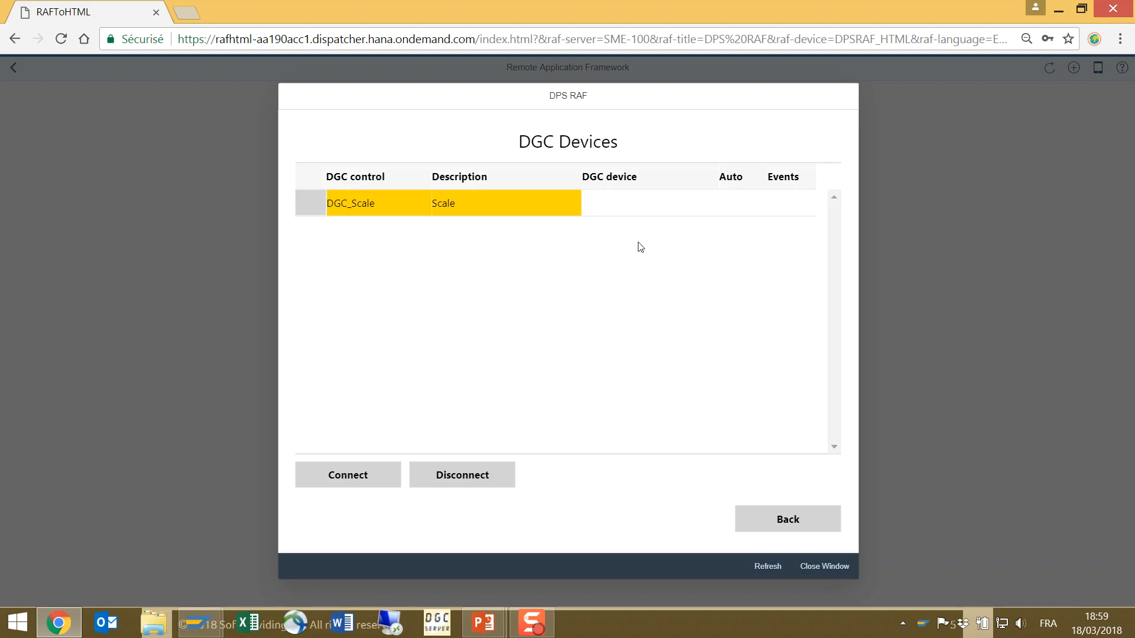
- Assign device SCALE_BEIJING_01 to the DGC_Scale control, activate its Auto option and return to the order selection
click(628, 208)
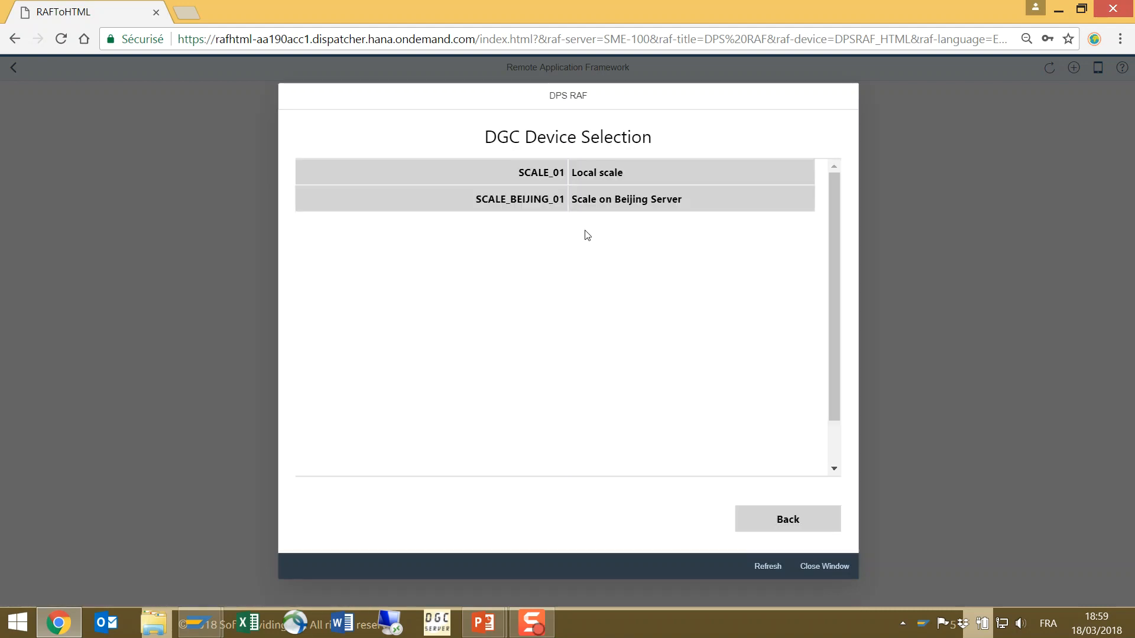
click(527, 201)
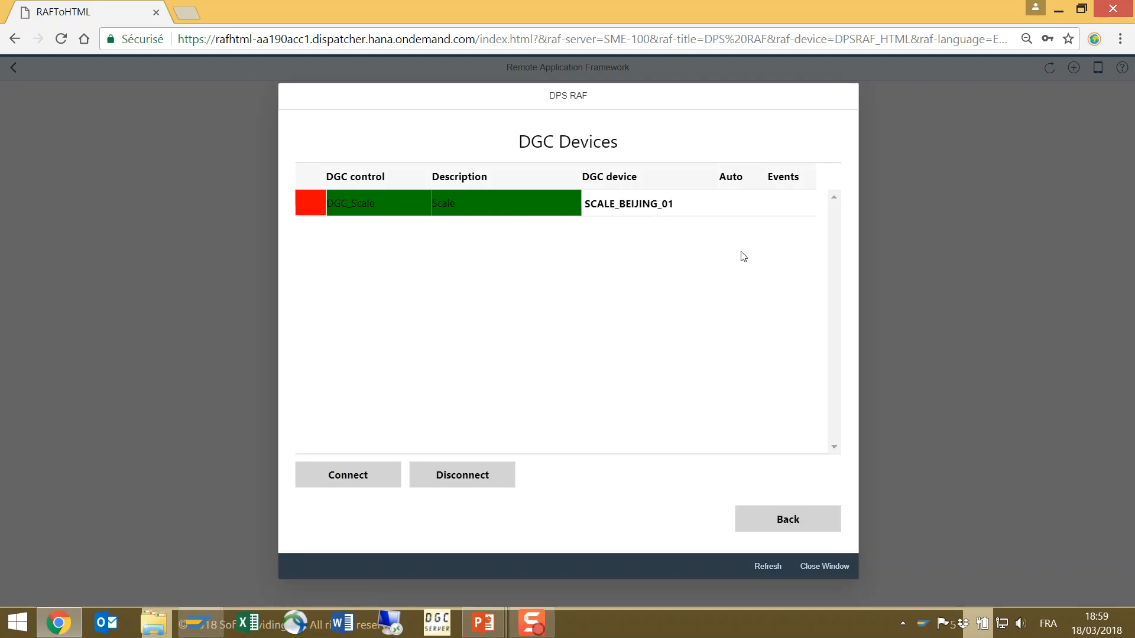
click(736, 214)
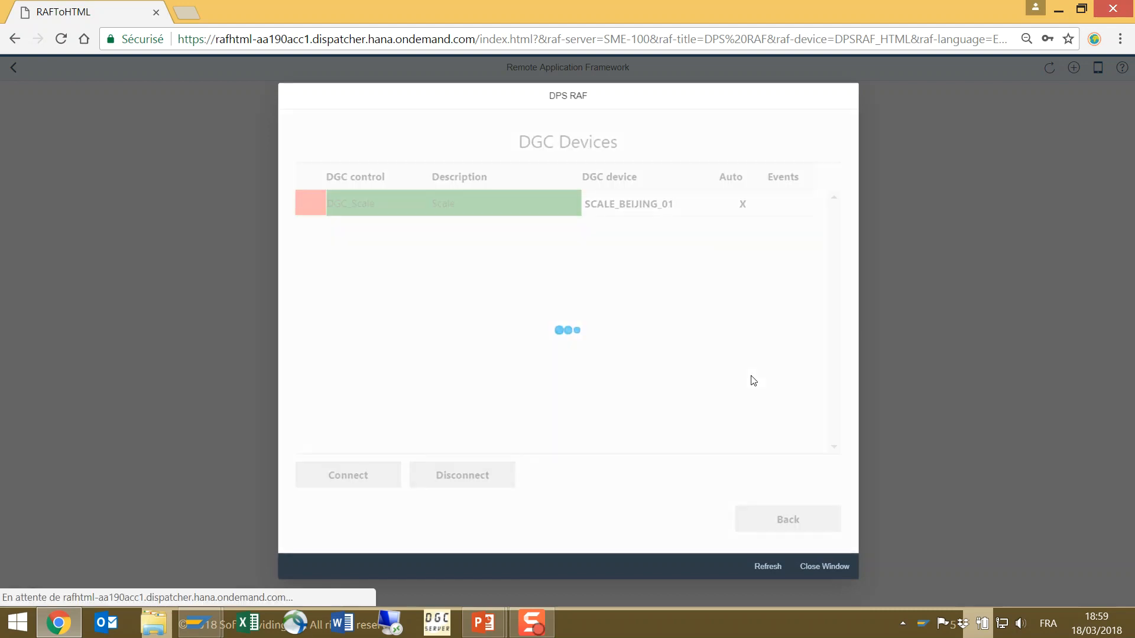
click(776, 521)
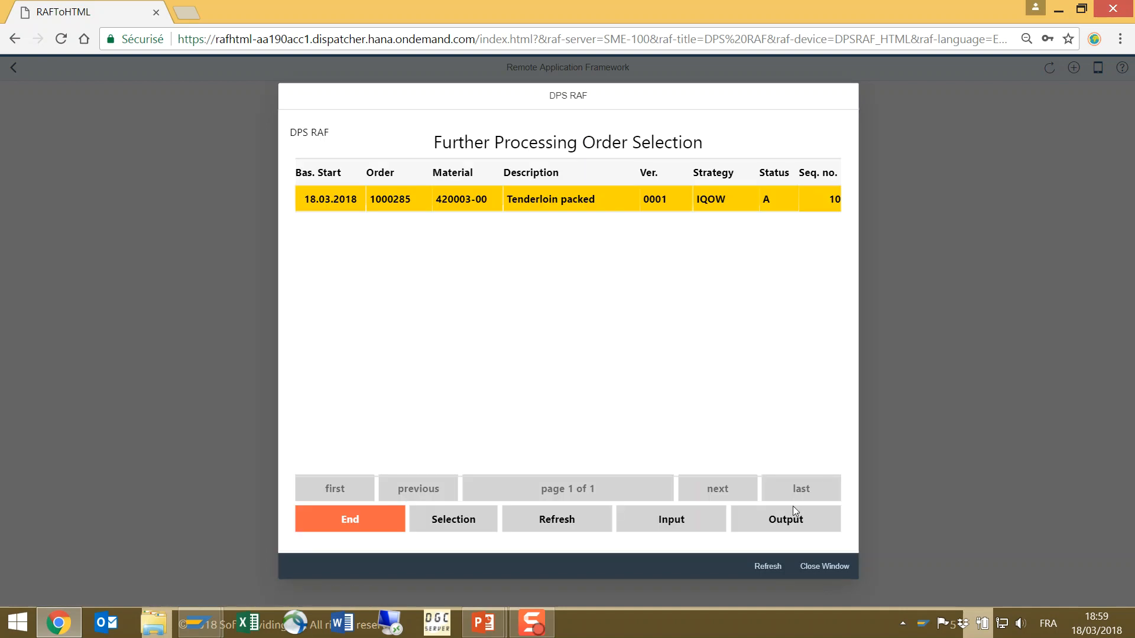
- Open the output PDA entry for Tenderloin packed and get the weight from the connected scale
click(794, 516)
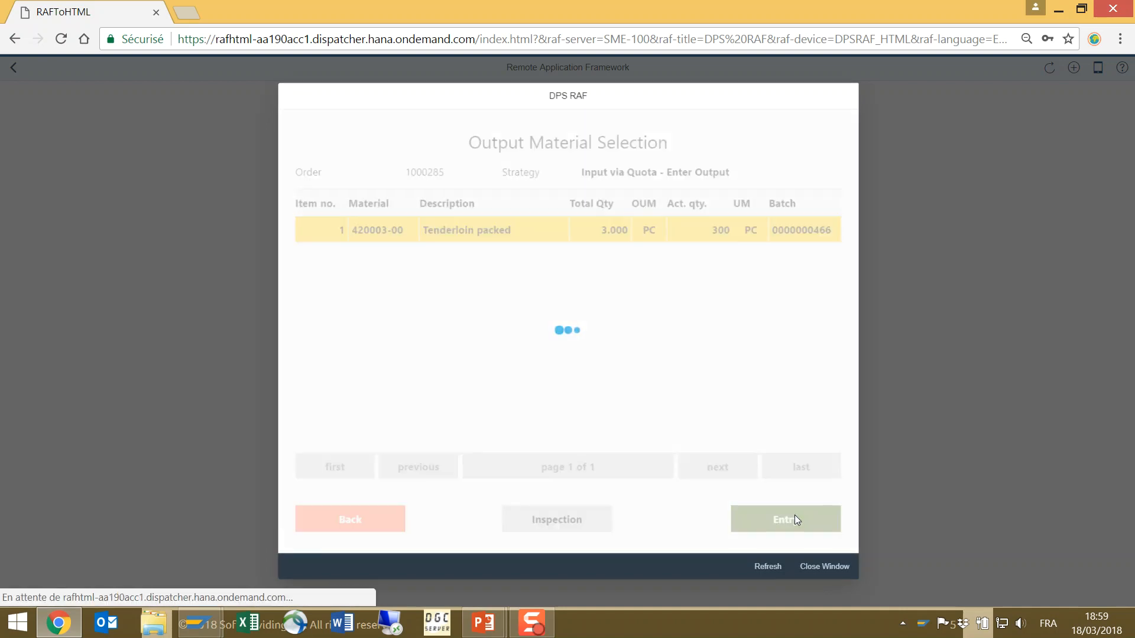
click(764, 519)
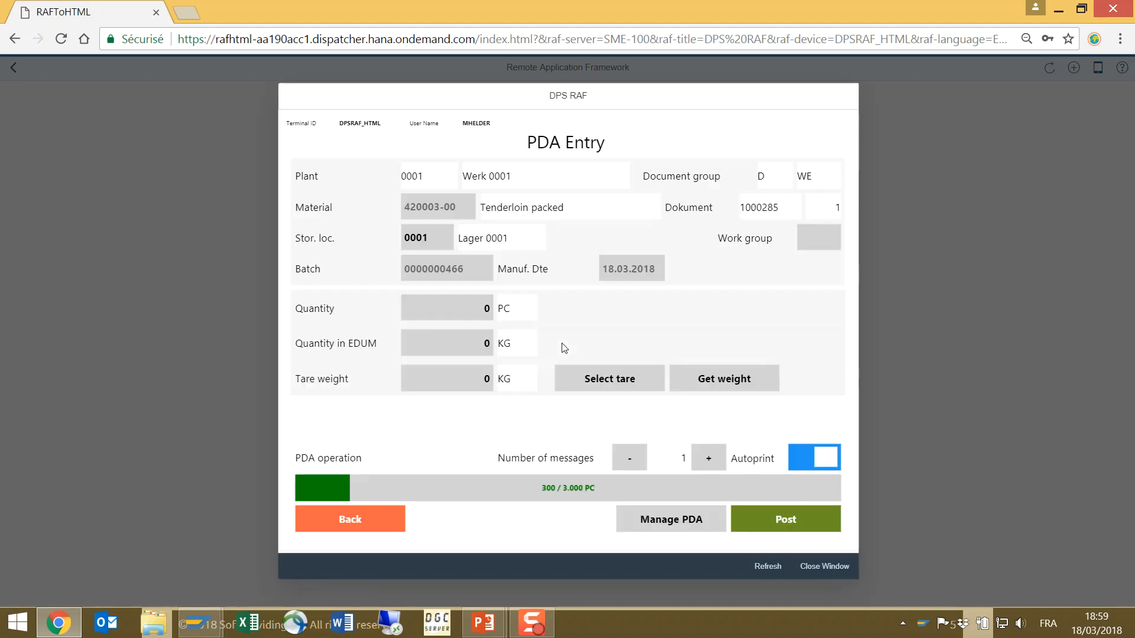
click(737, 380)
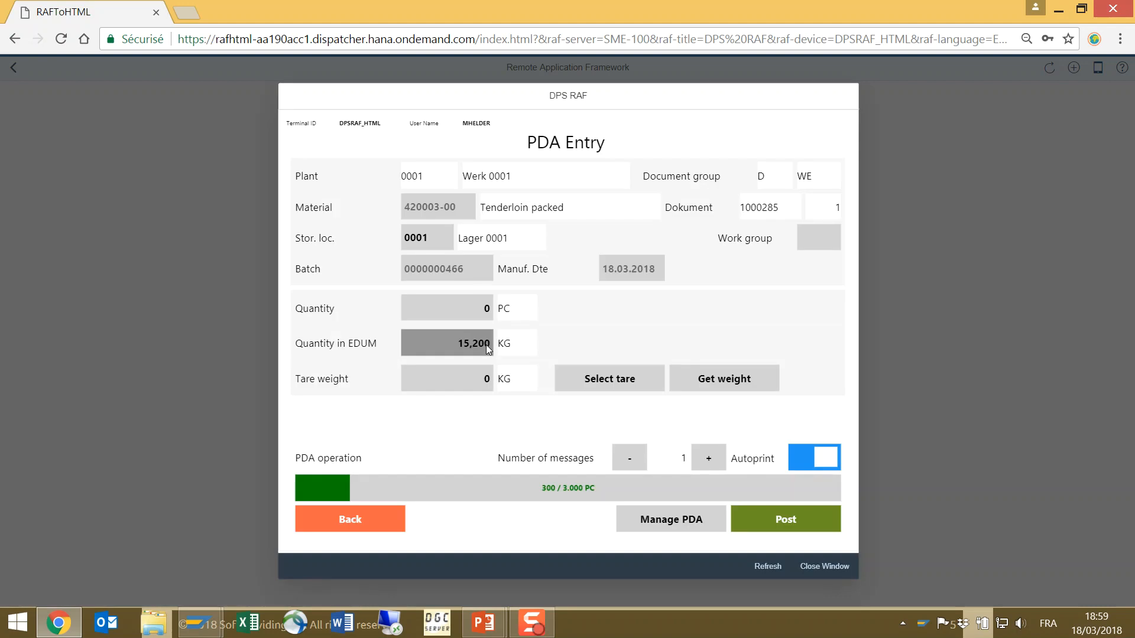
- Add one Box in the tare calculation and transfer the tare weight to the PDA entry
click(594, 379)
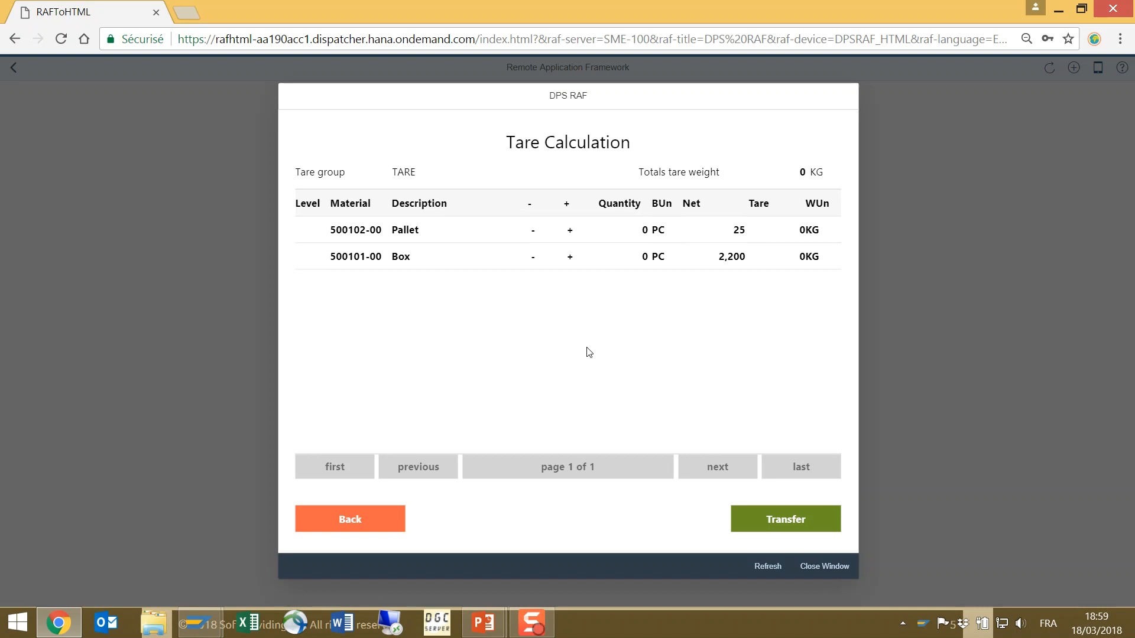
click(572, 256)
click(806, 528)
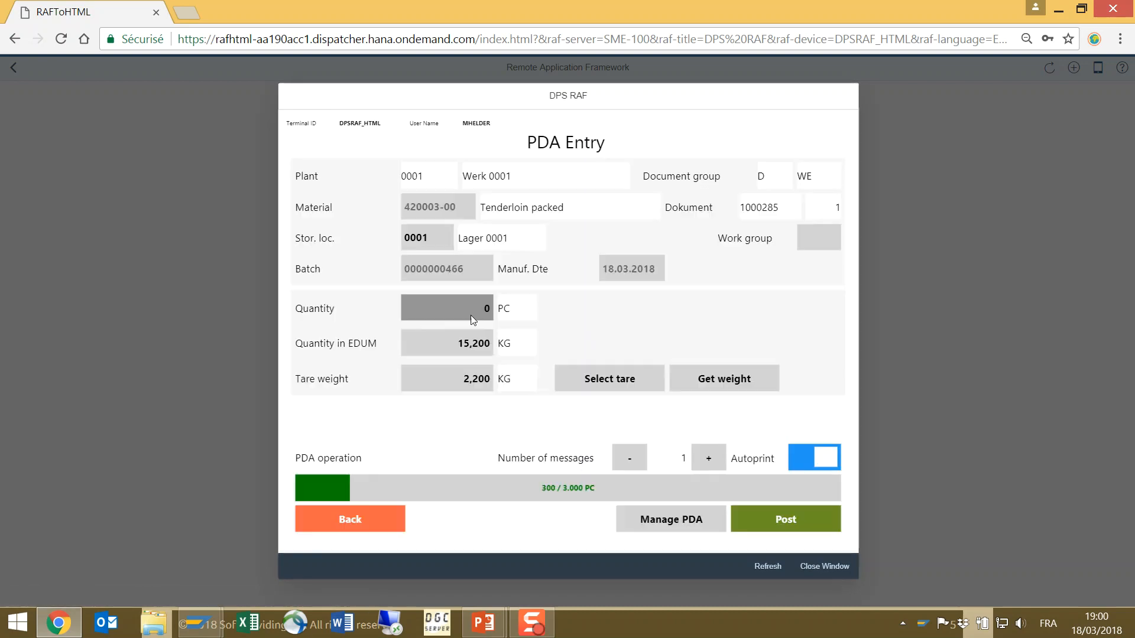
- Set the quantity of the PDA entry to 10 PC
click(473, 311)
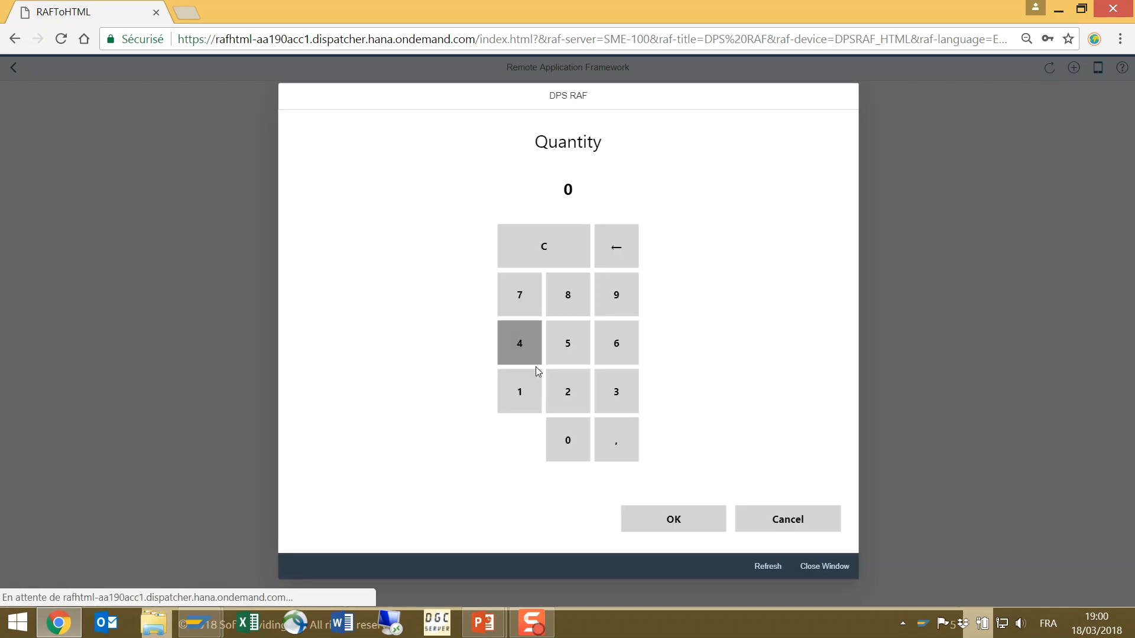
click(526, 388)
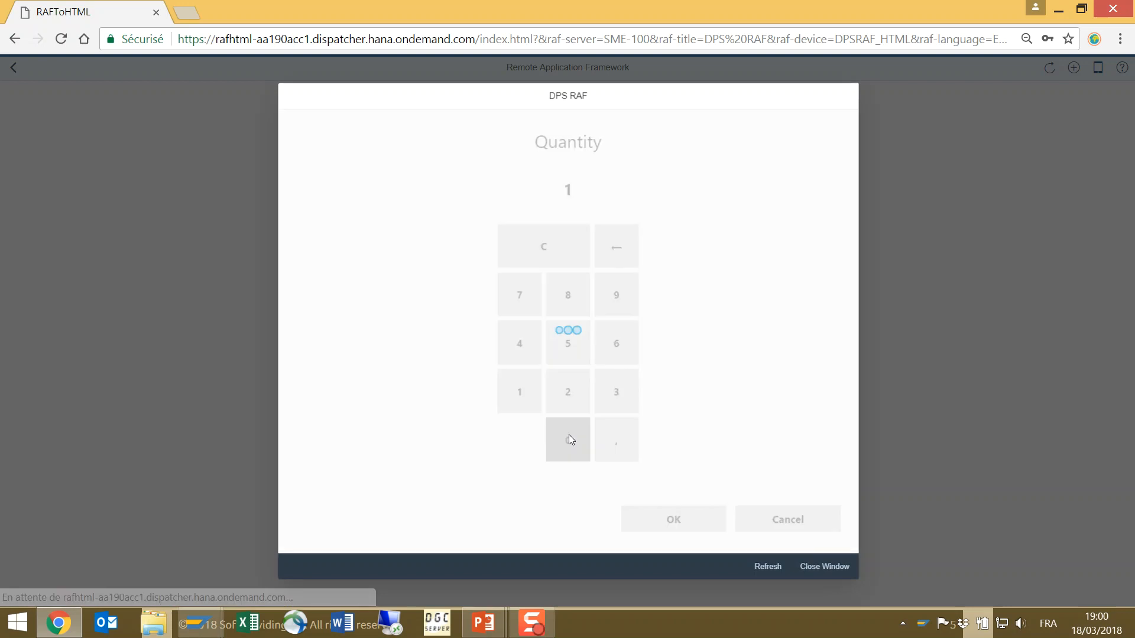
click(569, 438)
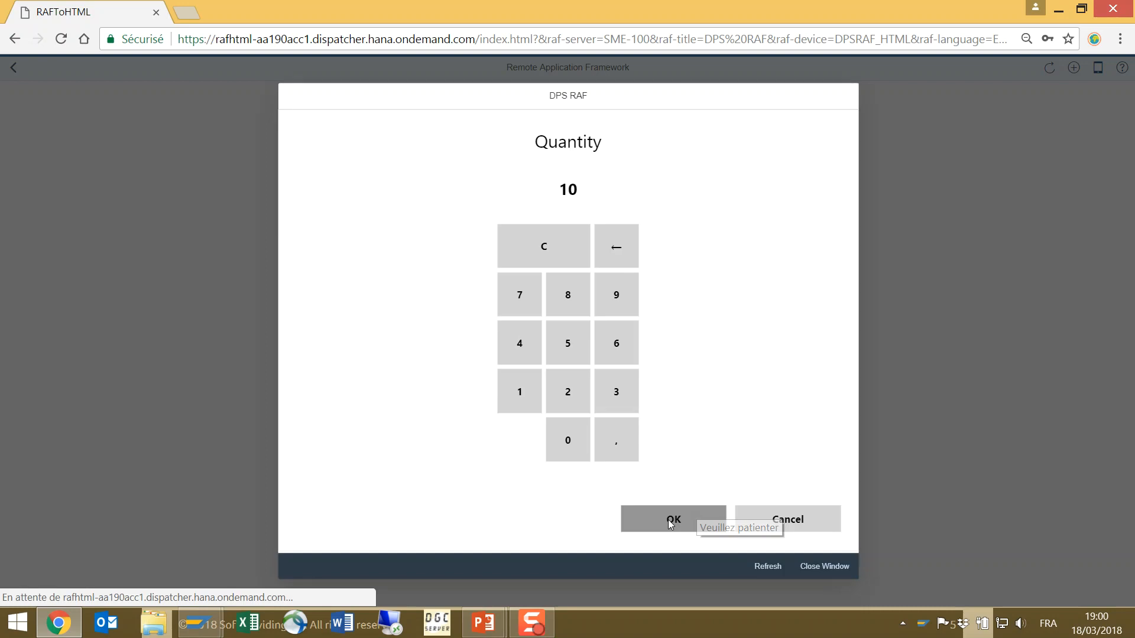
click(672, 522)
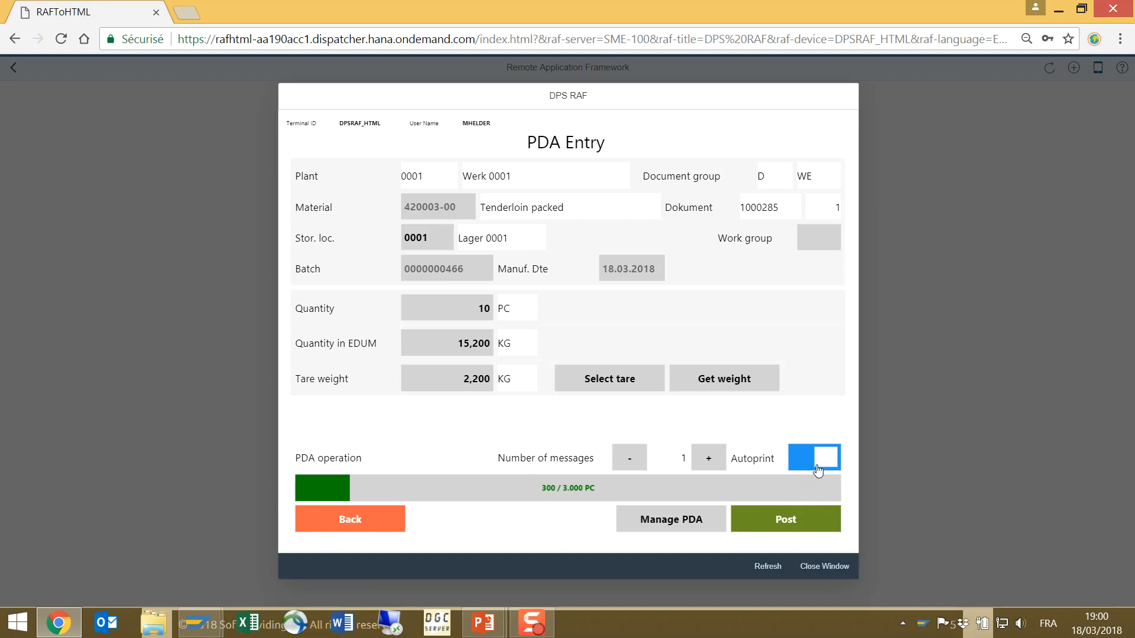
- Post the PDA entry for Tenderloin packed, save its label as SoproPrintMonitor.pdf and return to the entry form
click(786, 519)
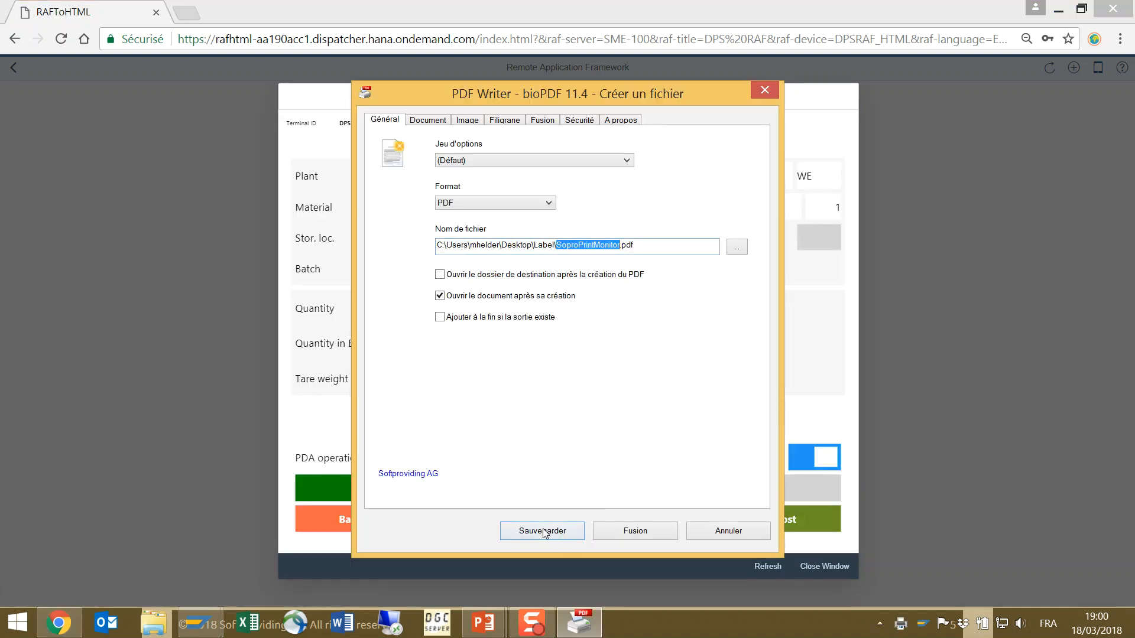
click(544, 531)
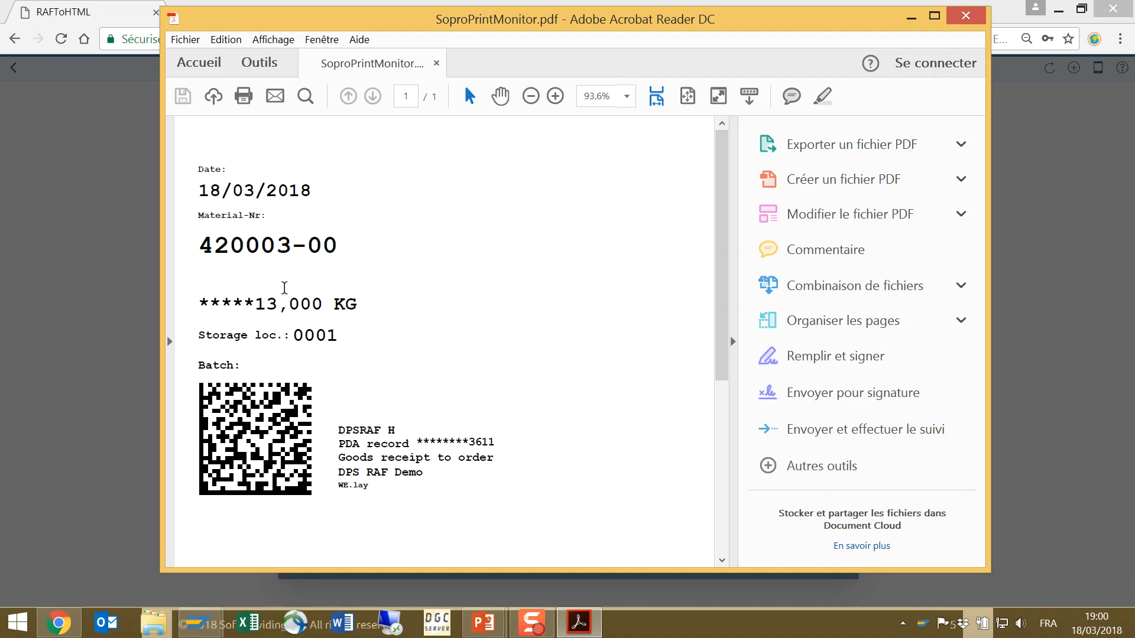
click(109, 240)
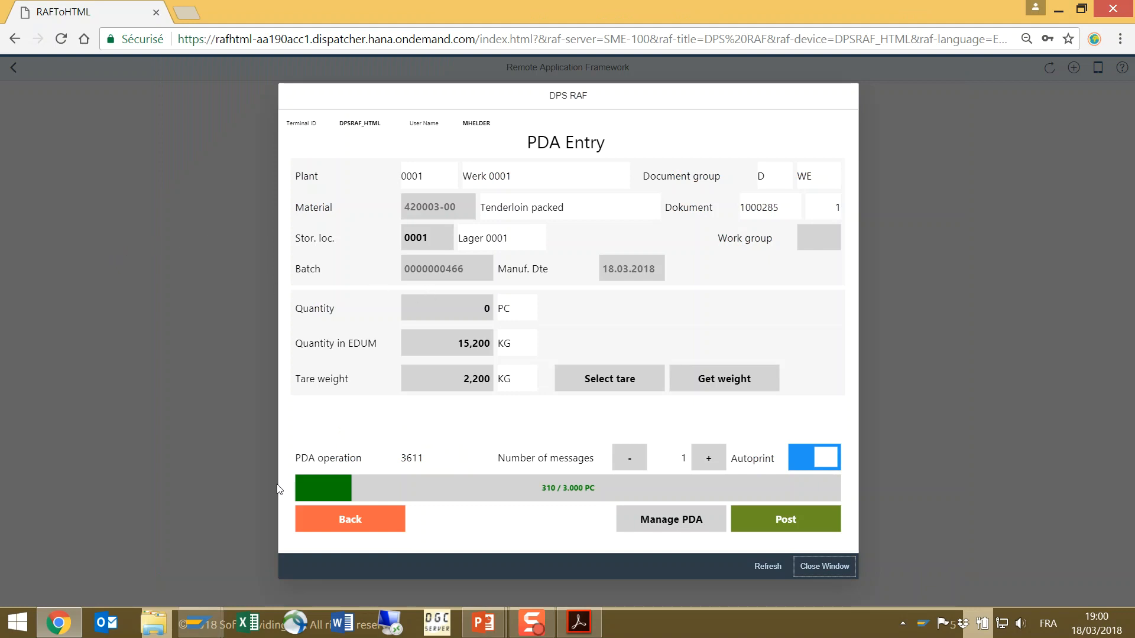
- Switch to the running PowerPoint slide show and advance to the "Cost savings of development" slide
mouse_move(482, 632)
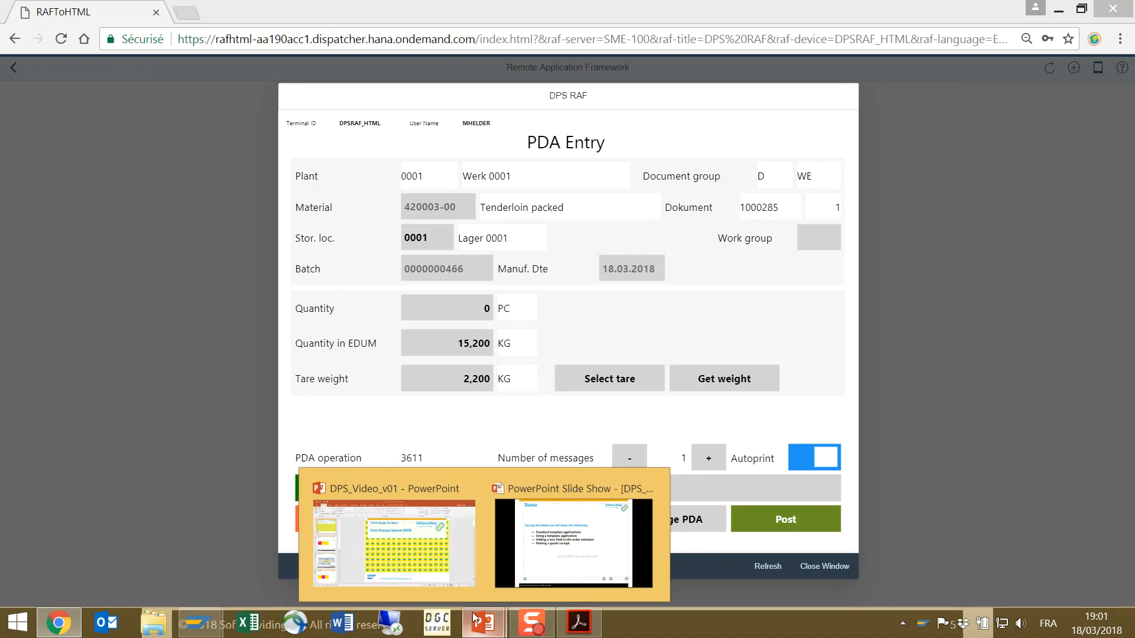
click(548, 539)
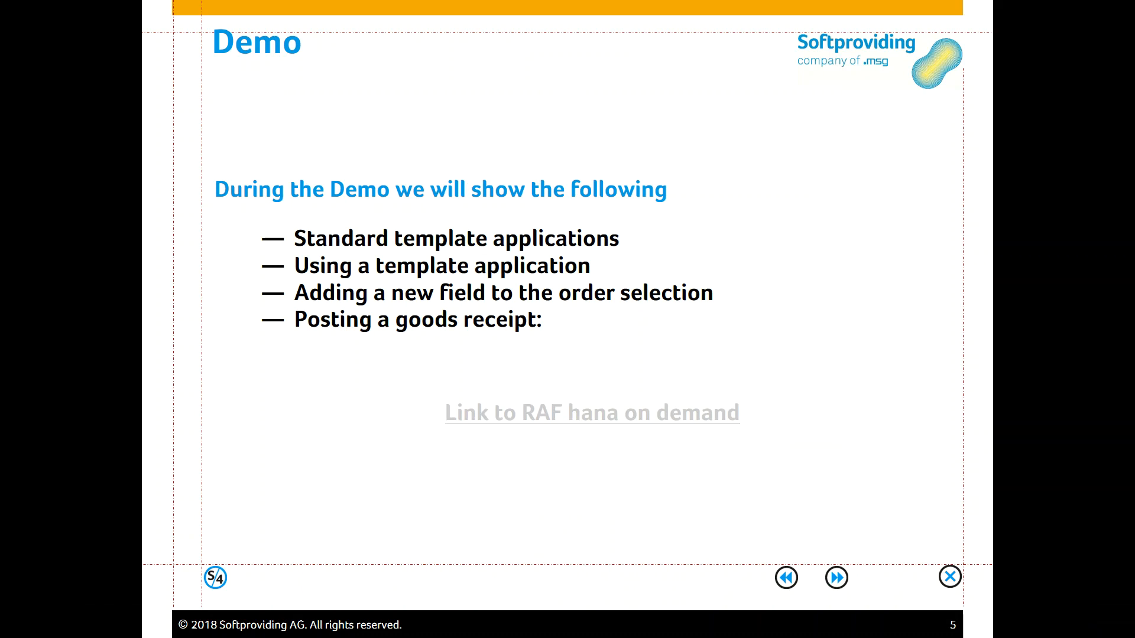
key(Right)
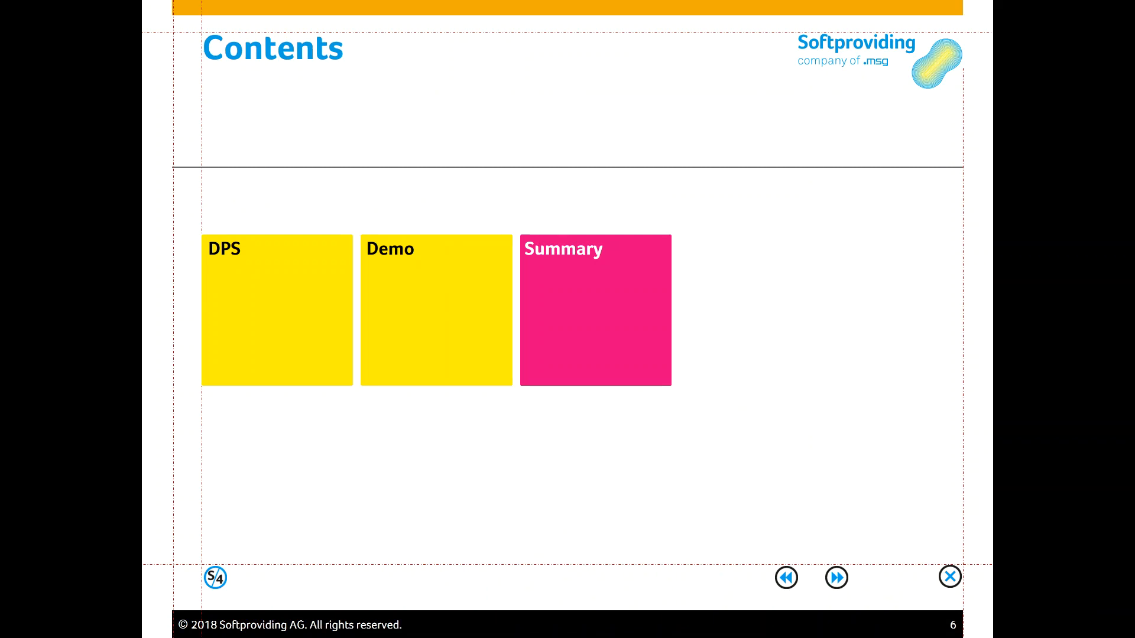
key(Right)
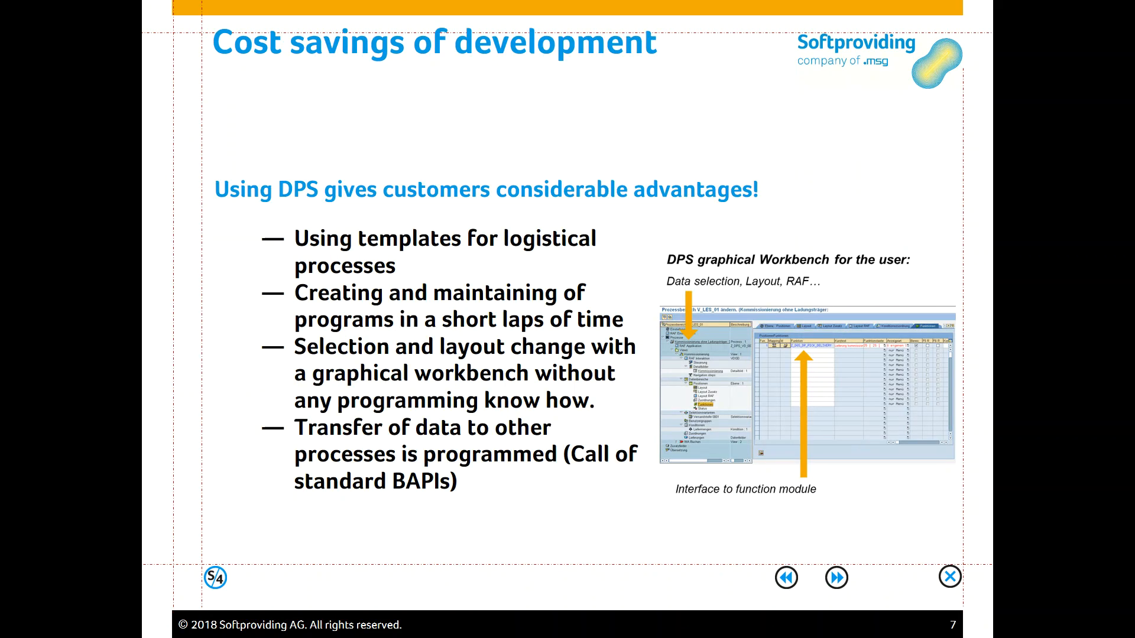